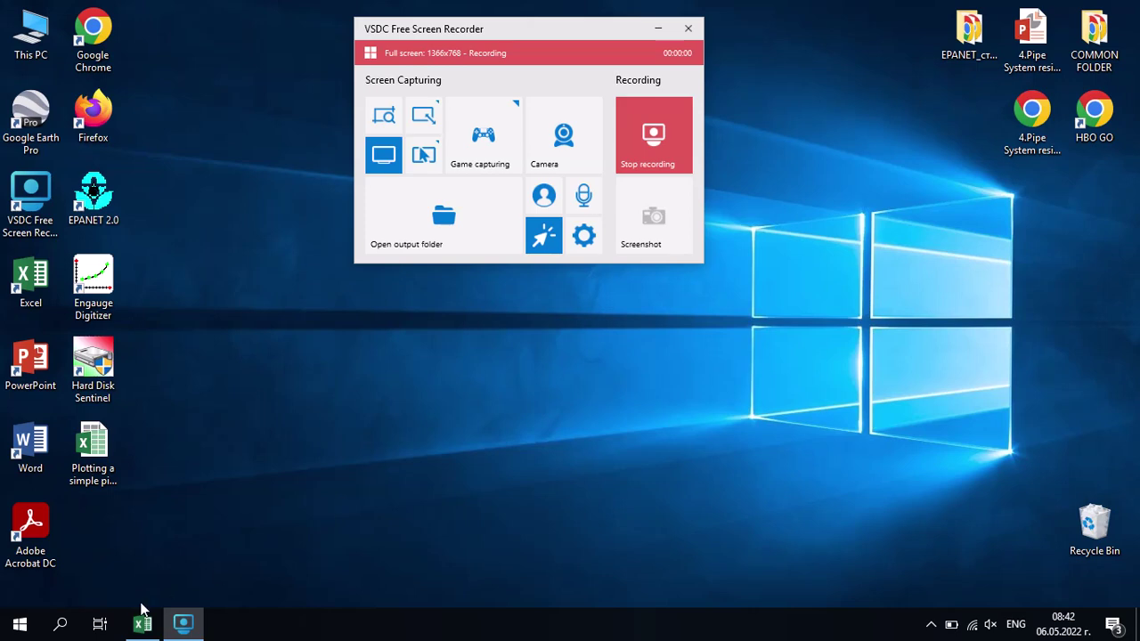
Bring the 'Plotting a simple pipe resistance curve' workbook to the front from the taskbar
{"action": "left_click", "coordinate": [141, 625]}
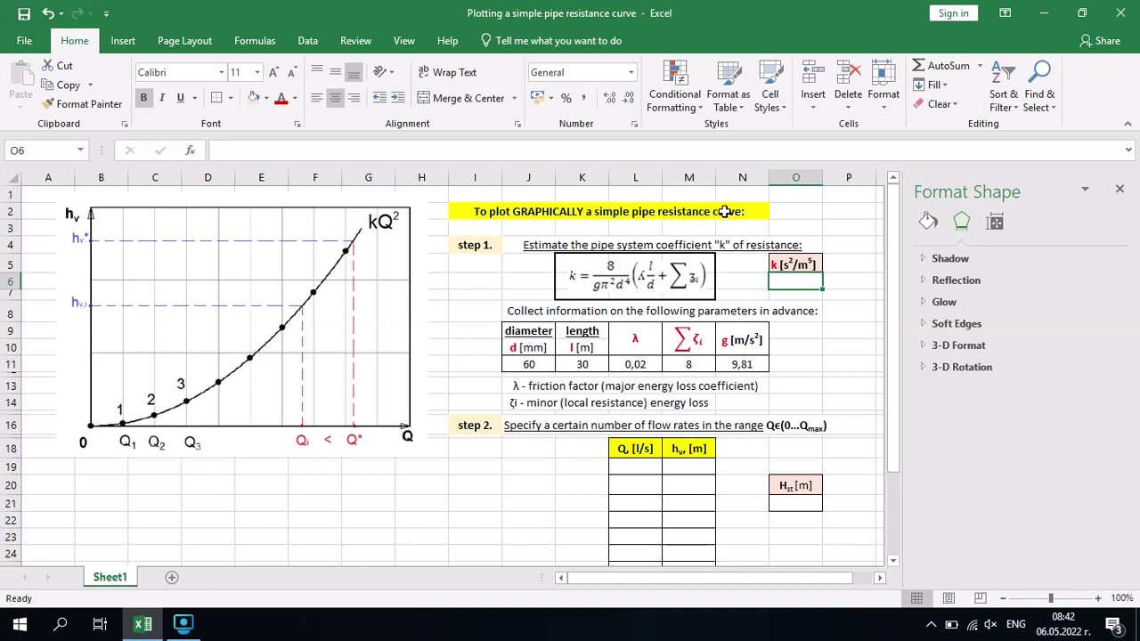
{"action": "left_click", "coordinate": [466, 245]}
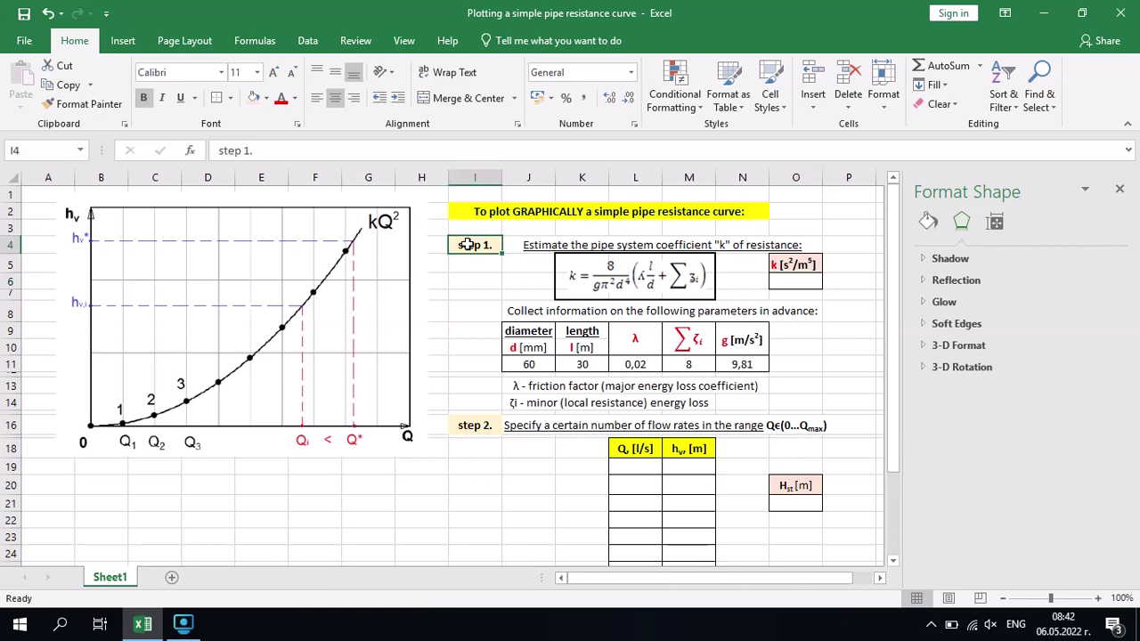
{"action": "left_click", "coordinate": [468, 427]}
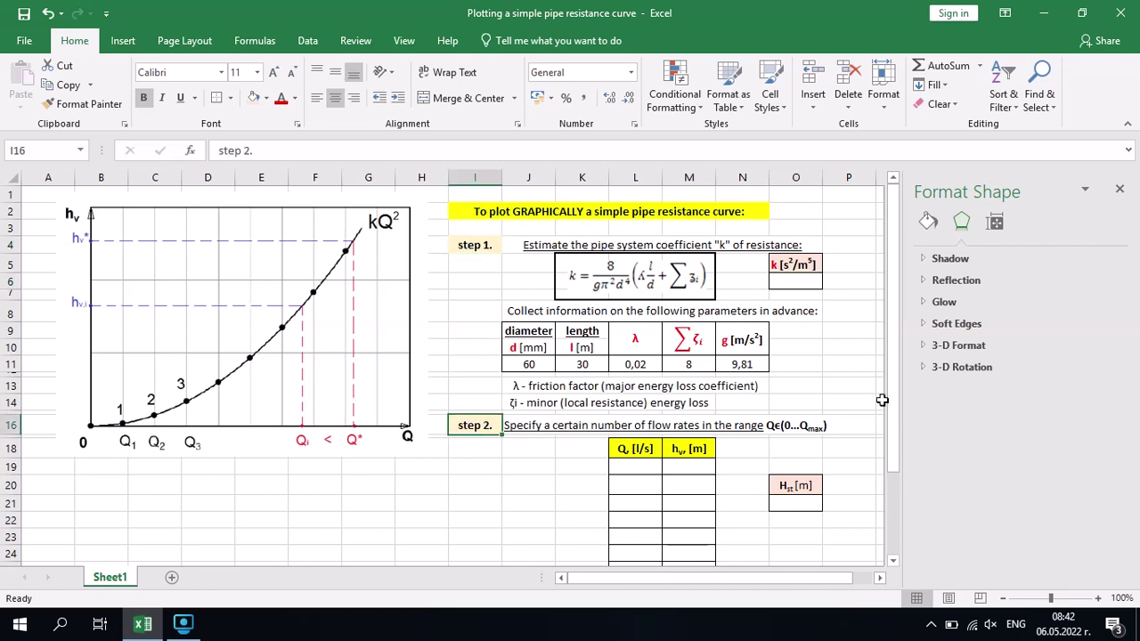
{"action": "left_click_drag", "start_coordinate": [892, 390], "coordinate": [895, 496]}
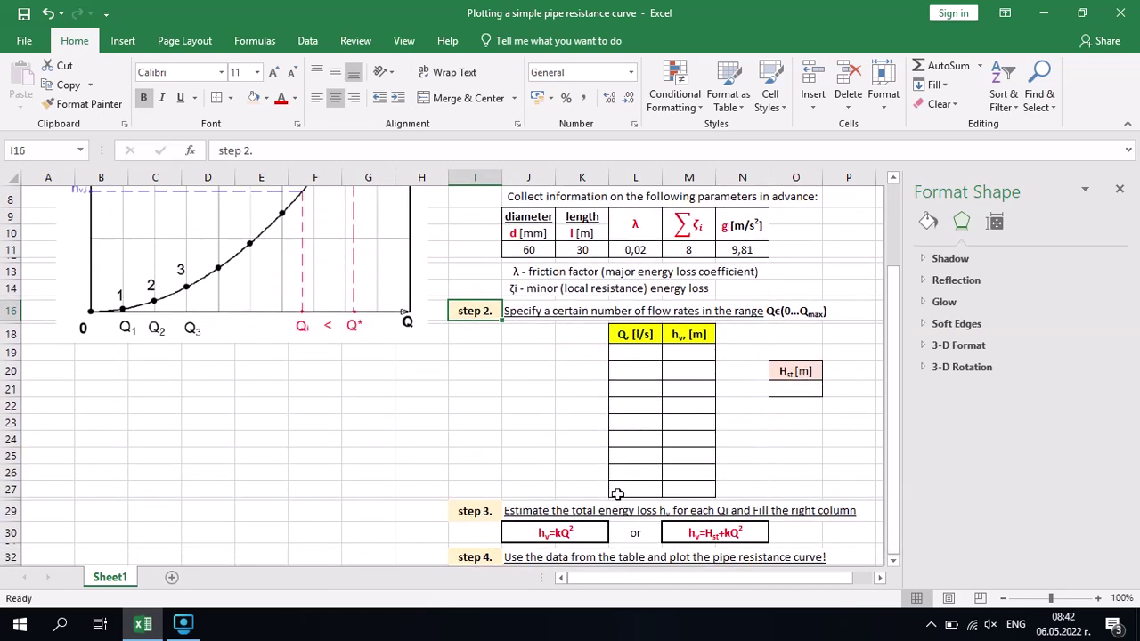
{"action": "left_click", "coordinate": [481, 513]}
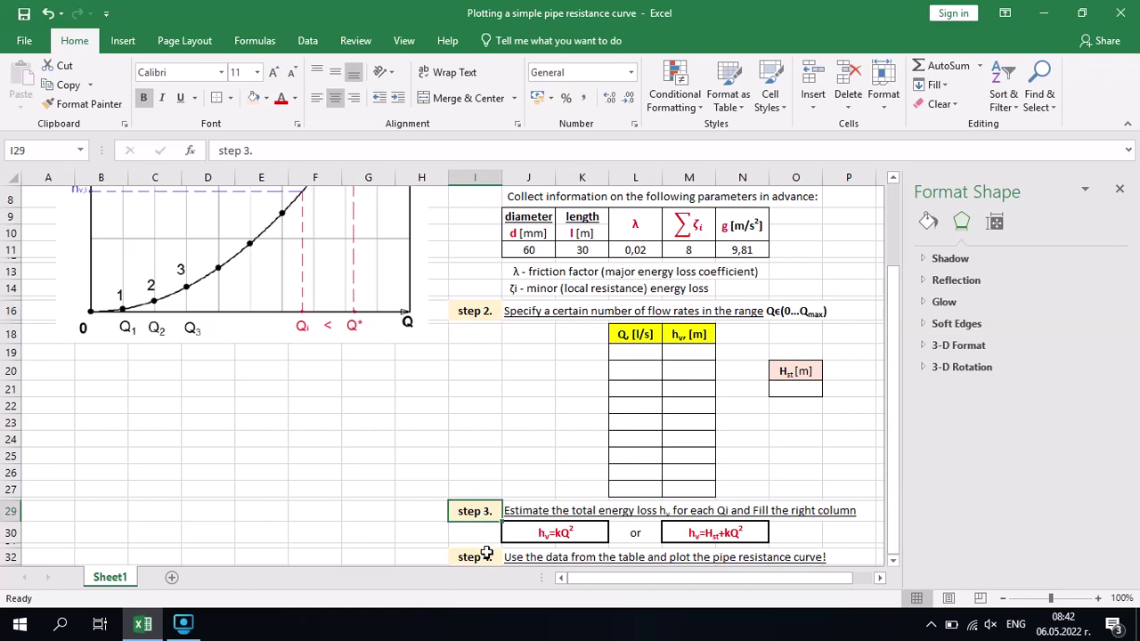
{"action": "left_click", "coordinate": [485, 554]}
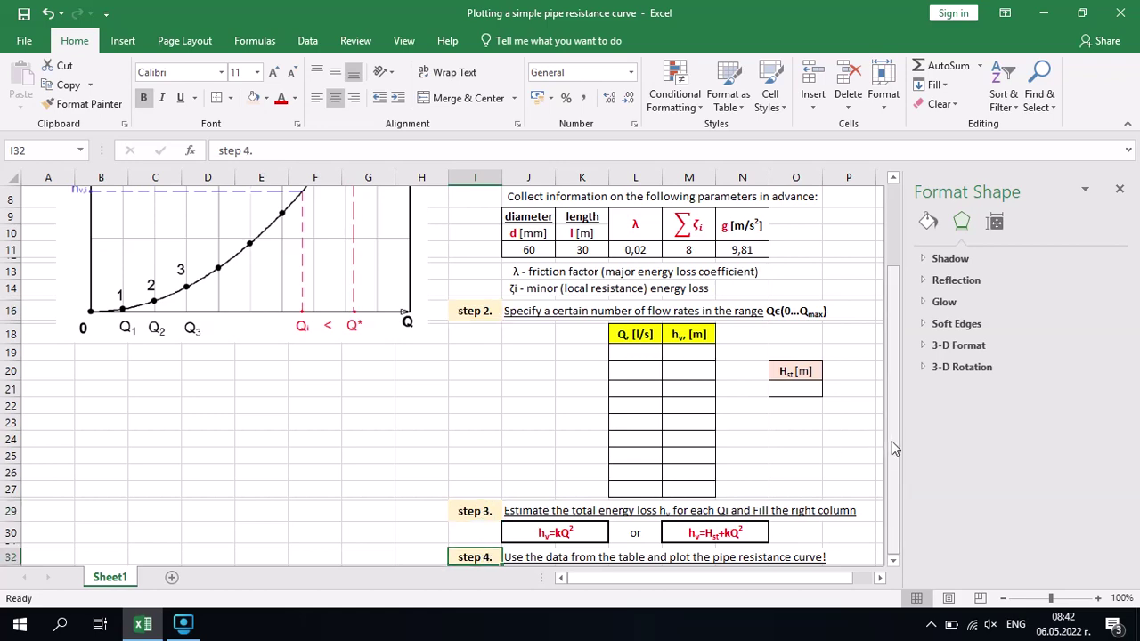
{"action": "left_click_drag", "start_coordinate": [892, 441], "coordinate": [894, 351]}
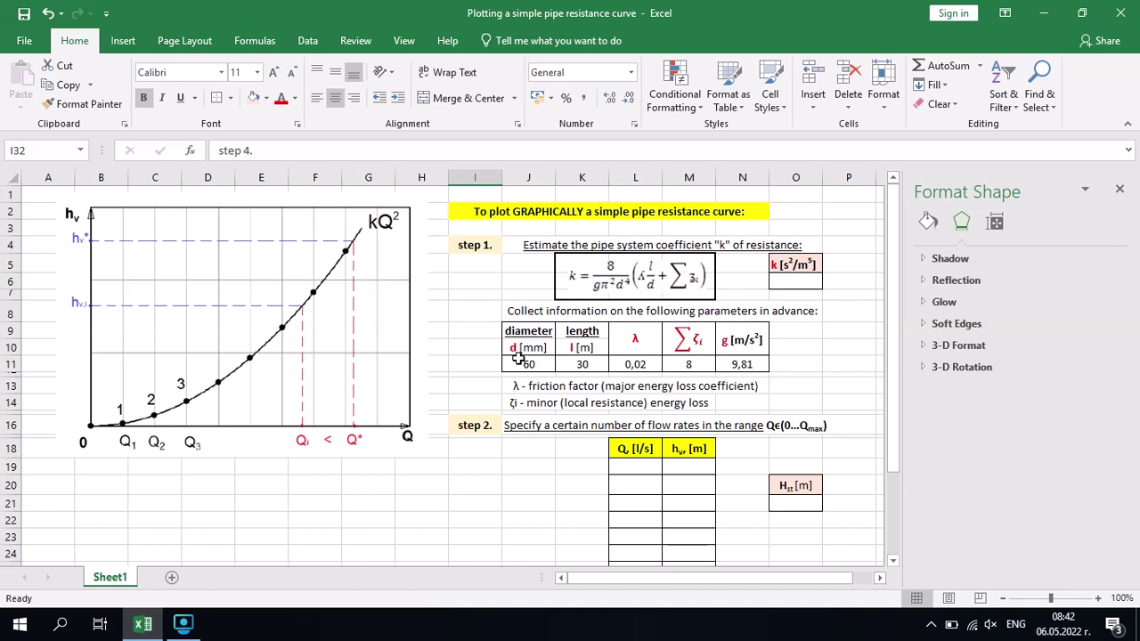
Label I9 'input' and I10 'data' beside the parameters table
{"action": "left_click", "coordinate": [475, 333]}
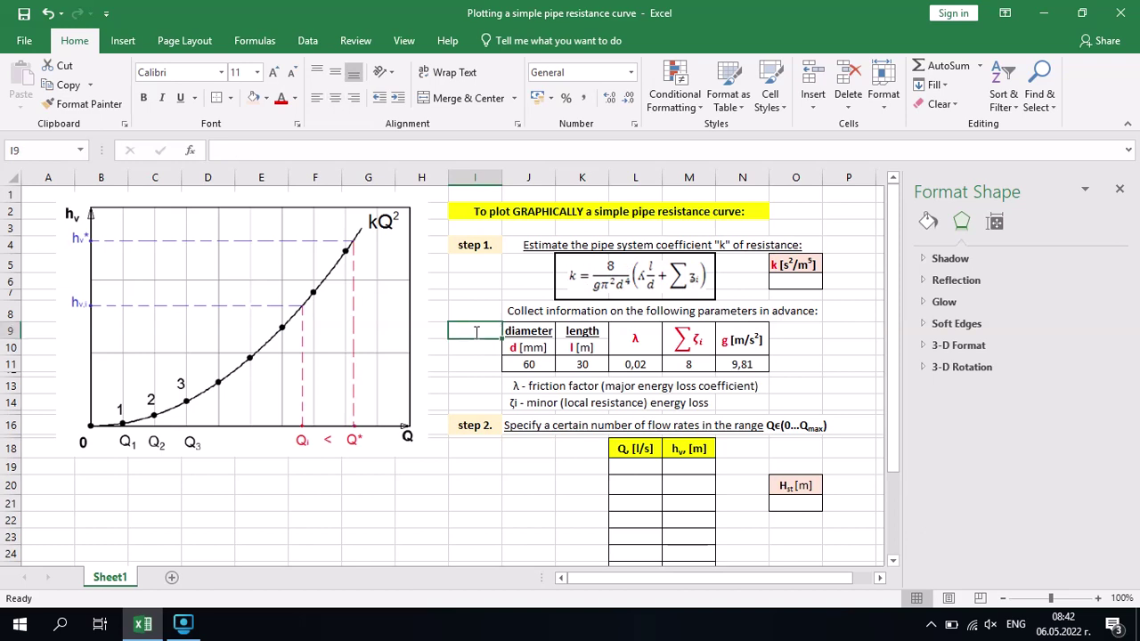
{"action": "type", "text": "input"}
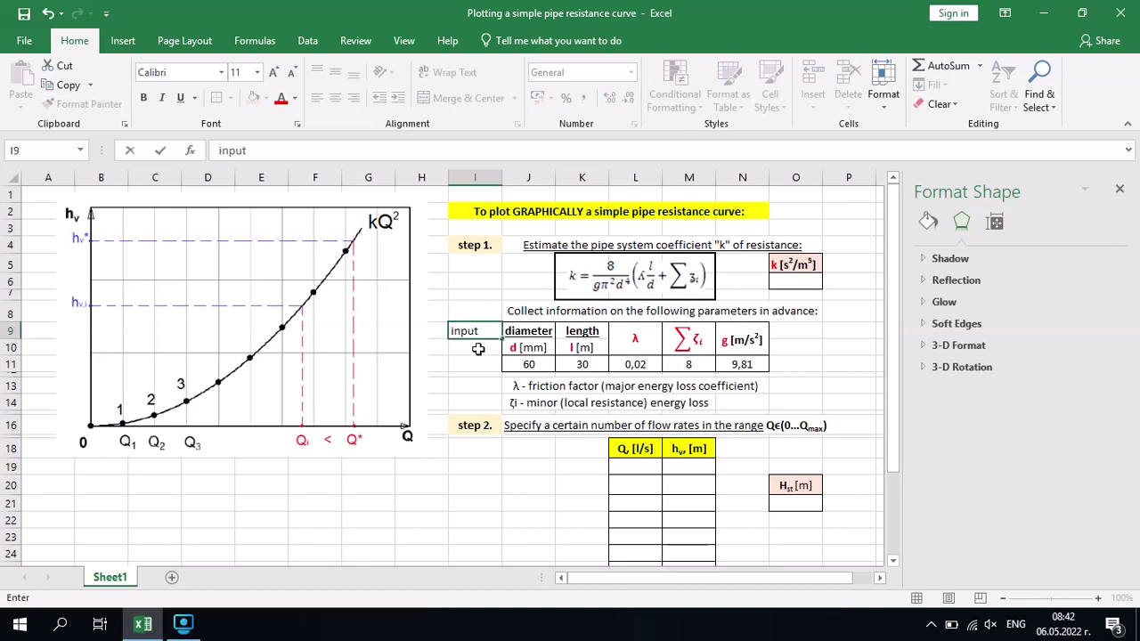
{"action": "left_click", "coordinate": [479, 350]}
{"action": "type", "text": "data"}
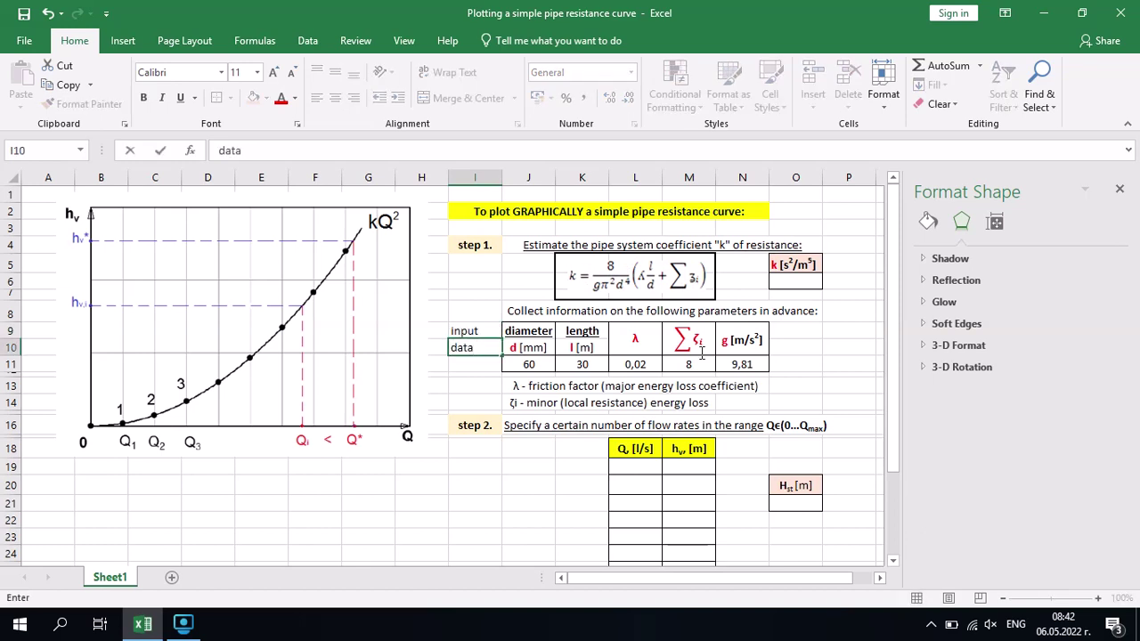
{"action": "left_click", "coordinate": [536, 366]}
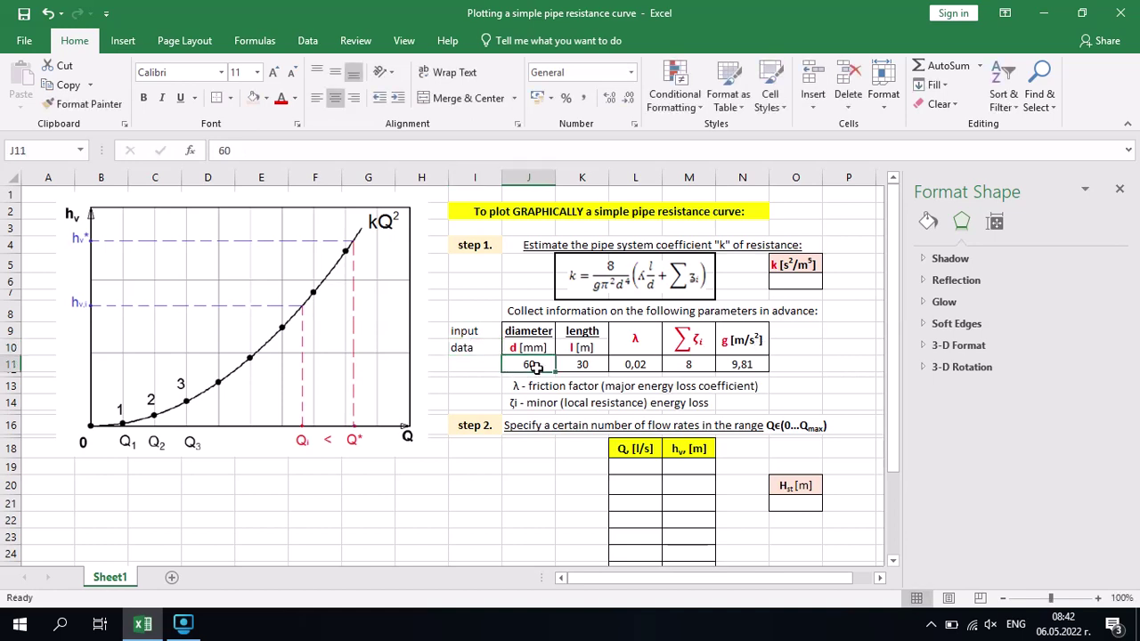
Point out the parameter values: length 30, friction factor 0,02, minor loss sum 8, gravity 9,81
{"action": "left_click", "coordinate": [574, 367]}
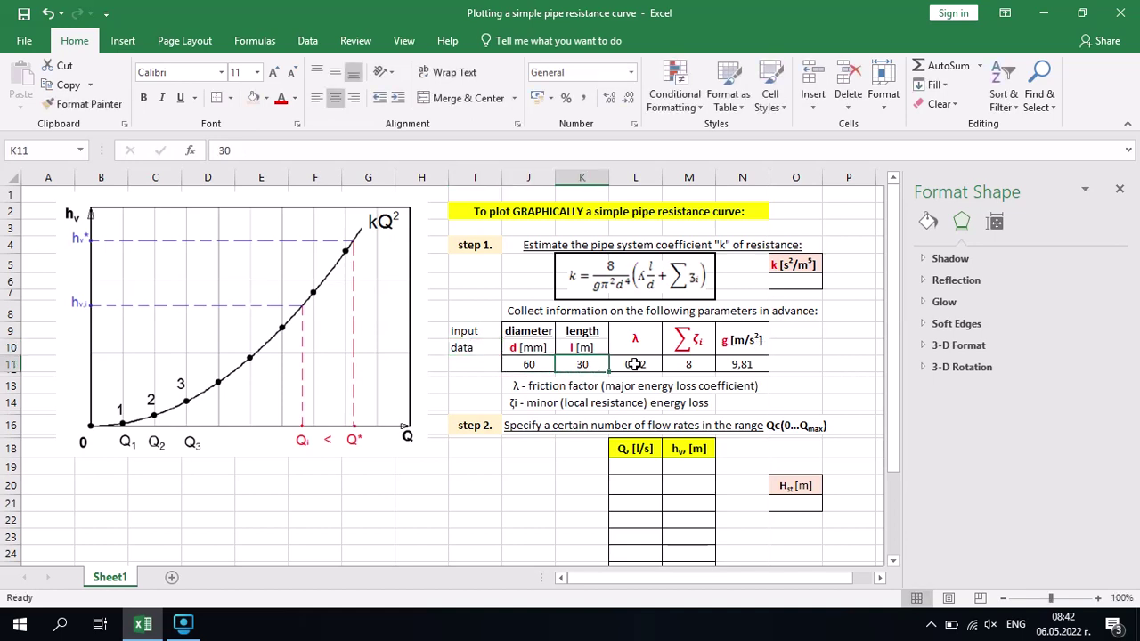
{"action": "left_click", "coordinate": [635, 364]}
{"action": "left_click", "coordinate": [684, 356]}
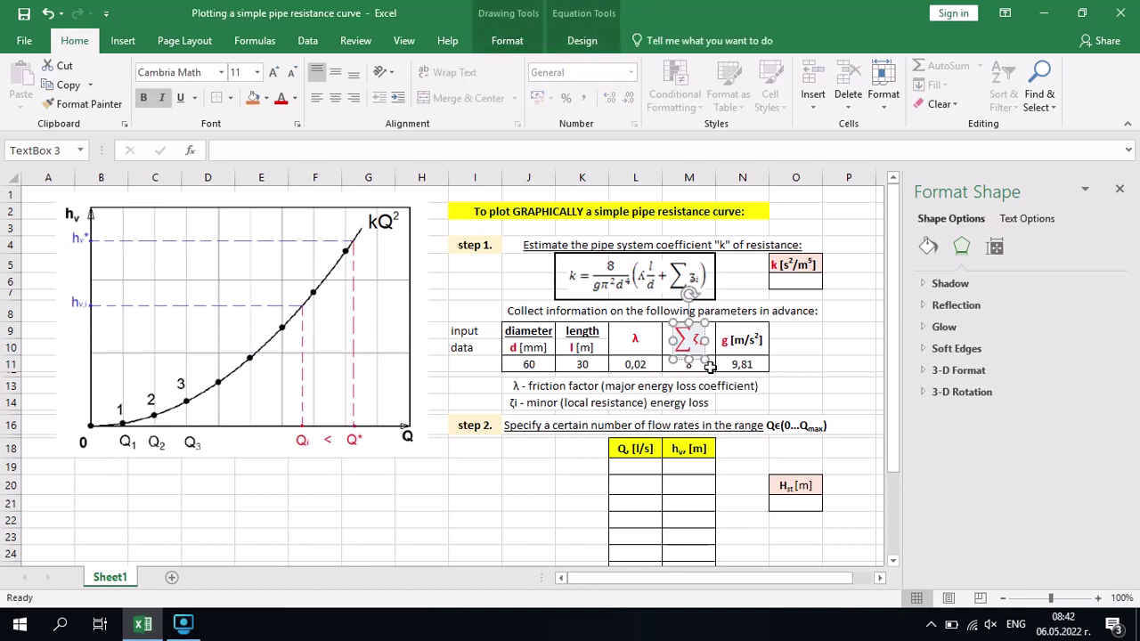
{"action": "left_click", "coordinate": [709, 367]}
{"action": "left_click", "coordinate": [742, 368]}
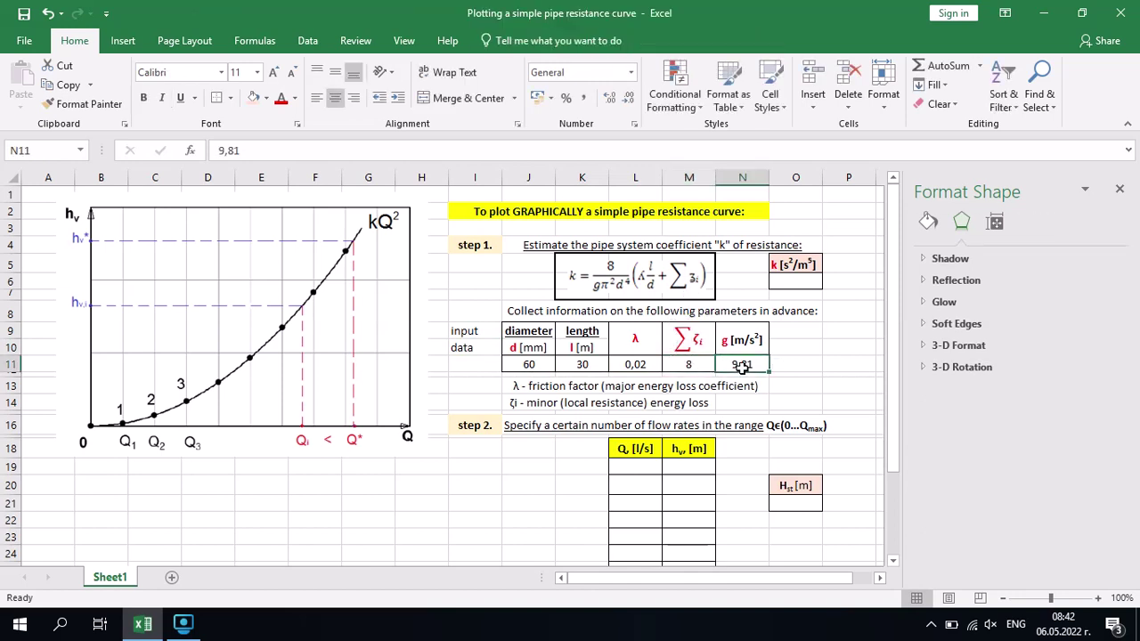
Start the k formula in O6 as =8/(9,81*3,14^2*(J11/1000)…, multiplied by friction factor L11
{"action": "left_click", "coordinate": [793, 282]}
{"action": "type", "text": "="}
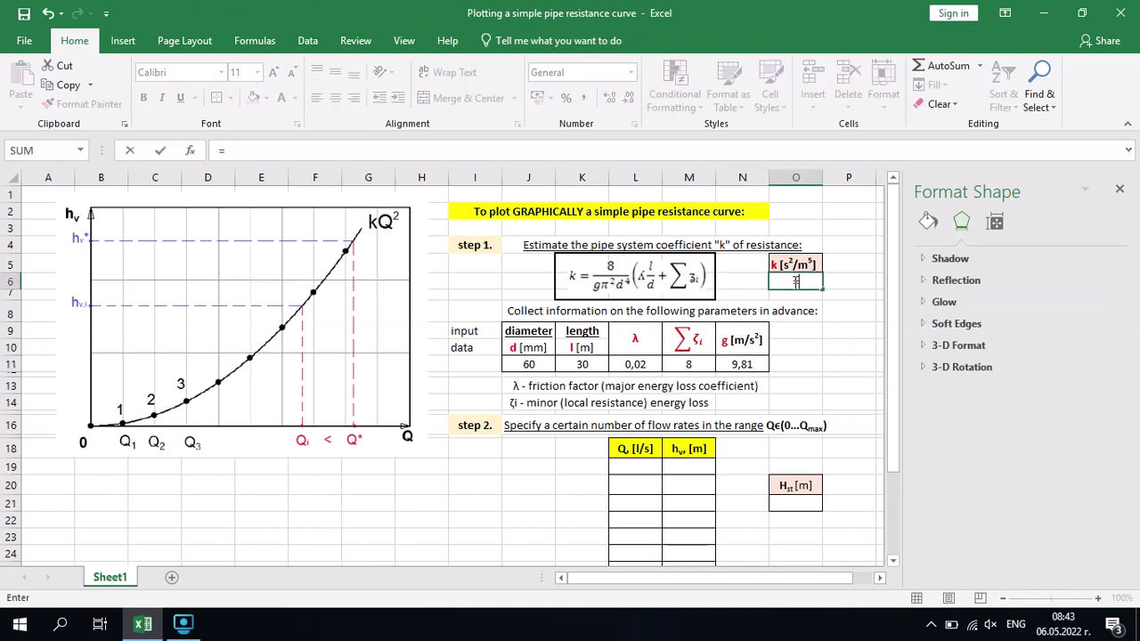
{"action": "type", "text": "8/("}
{"action": "type", "text": "9"}
{"action": "type", "text": ",81"}
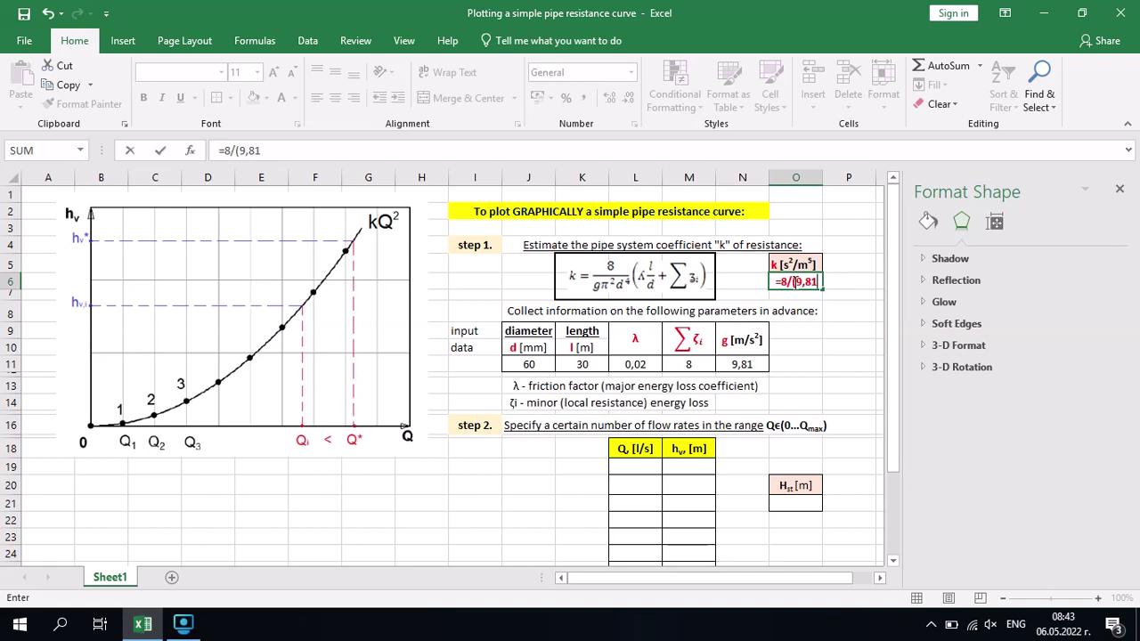
{"action": "type", "text": "*"}
{"action": "type", "text": "3"}
{"action": "type", "text": ",14^2"}
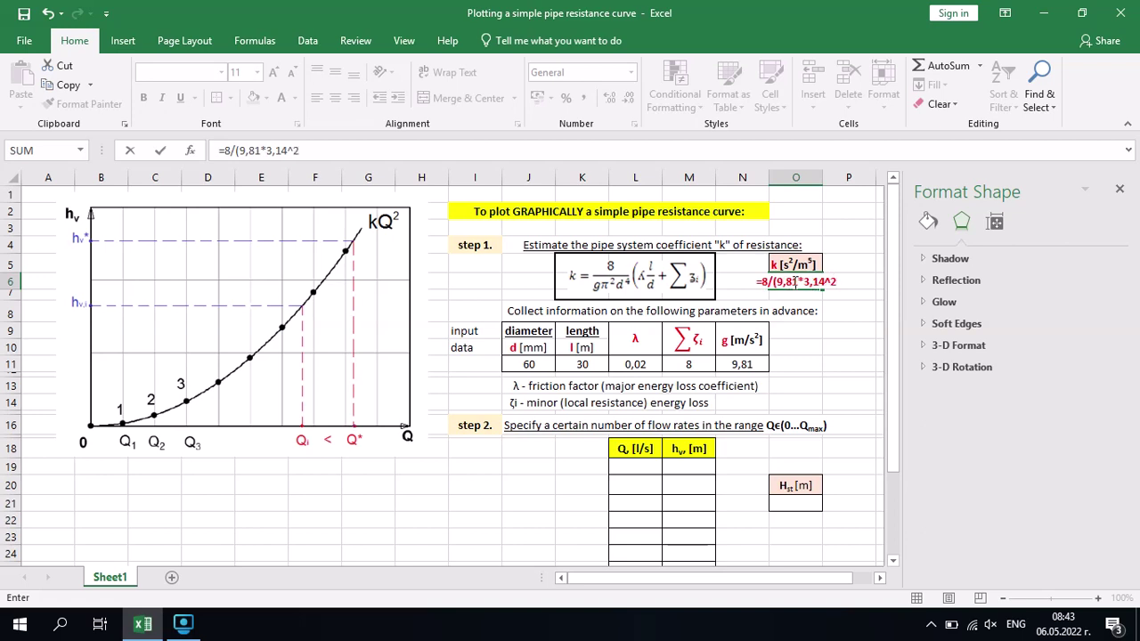
{"action": "type", "text": "*"}
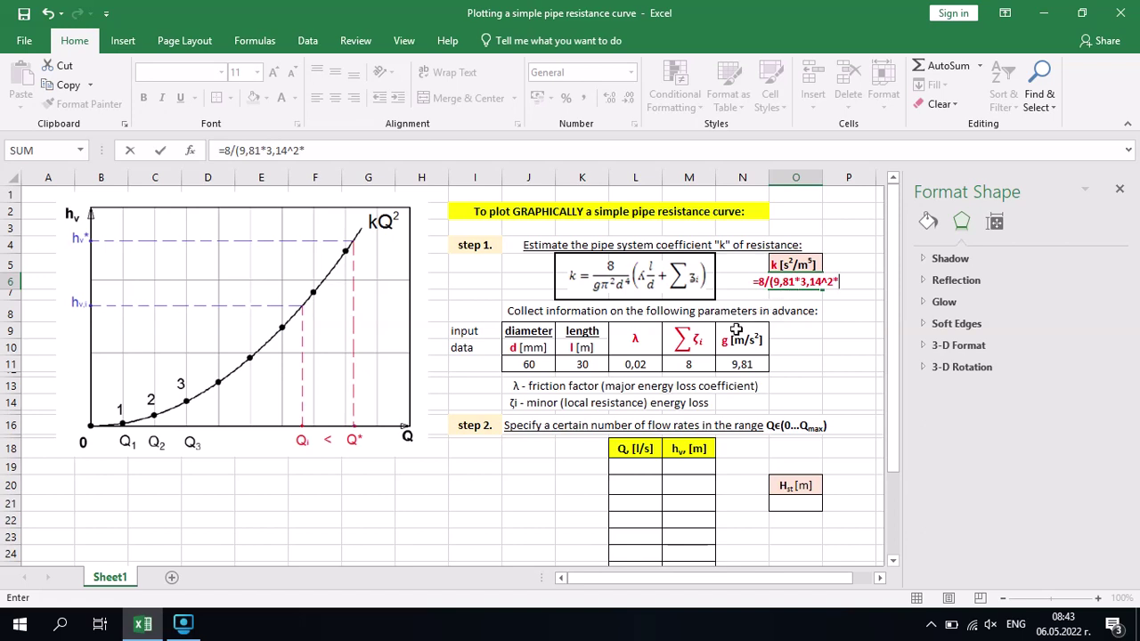
{"action": "type", "text": "("}
{"action": "left_click", "coordinate": [544, 365]}
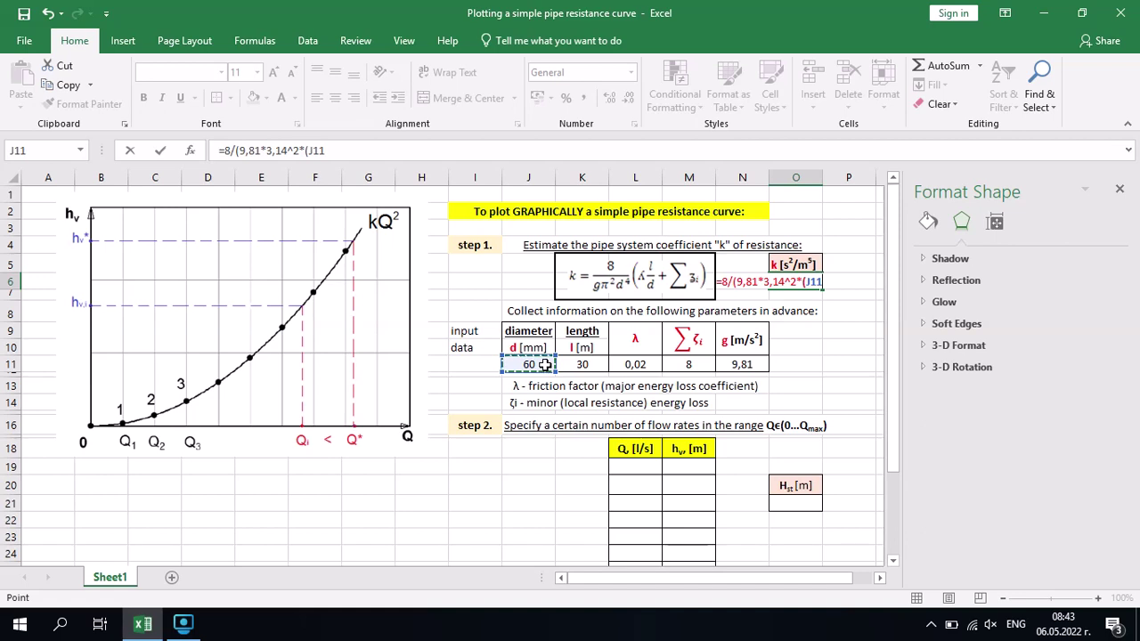
{"action": "type", "text": "/1000)^4"}
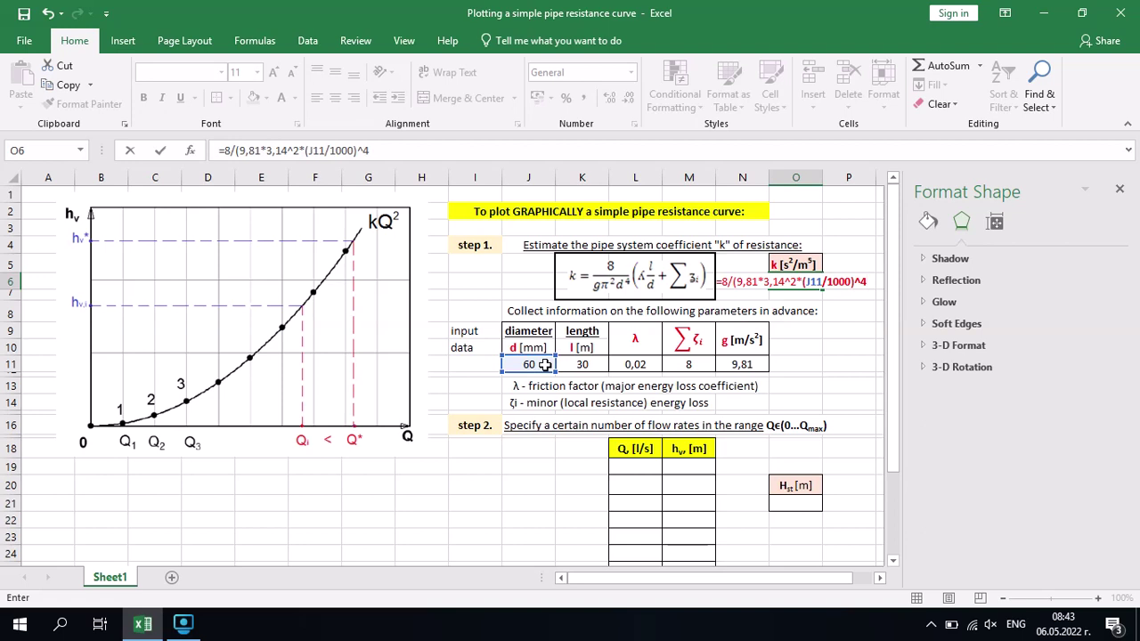
{"action": "type", "text": "*"}
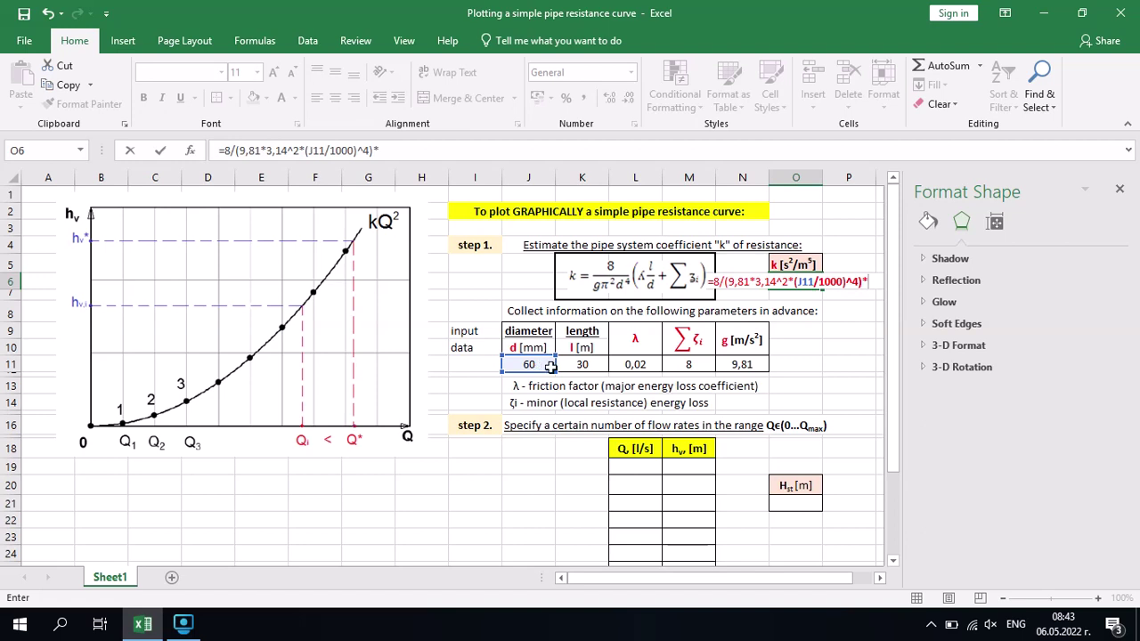
{"action": "left_click", "coordinate": [641, 364]}
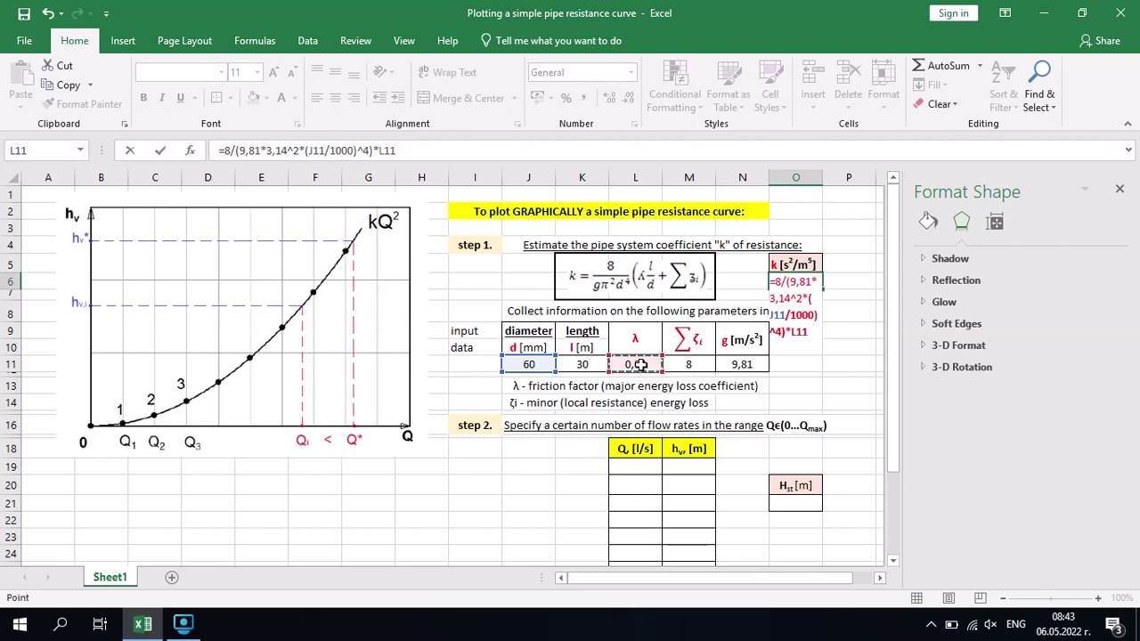
Complete the O6 formula with L11·K11/J11 plus the minor loss sum, giving k = 114876
{"action": "left_click", "coordinate": [380, 151]}
{"action": "type", "text": "("}
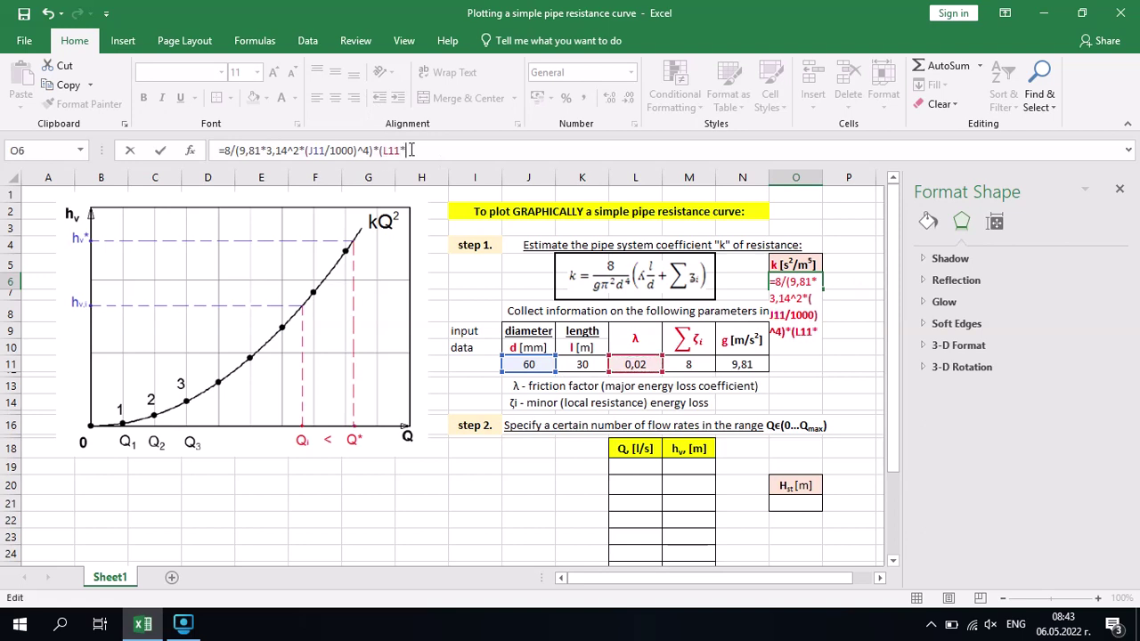
{"action": "left_click", "coordinate": [584, 364]}
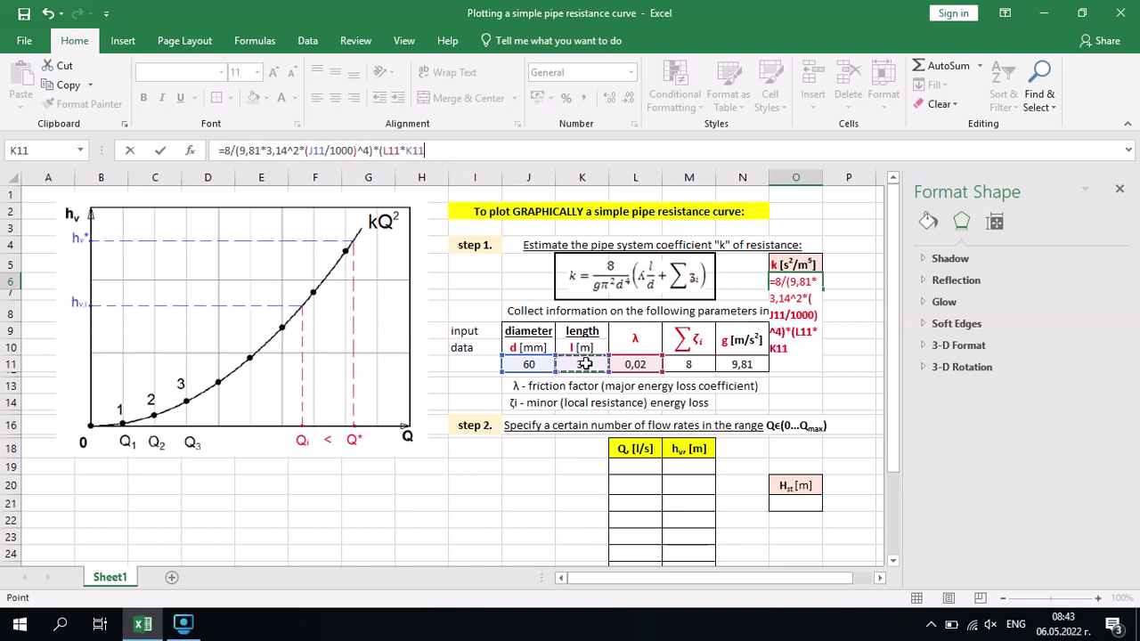
{"action": "type", "text": "/("}
{"action": "left_click", "coordinate": [530, 364]}
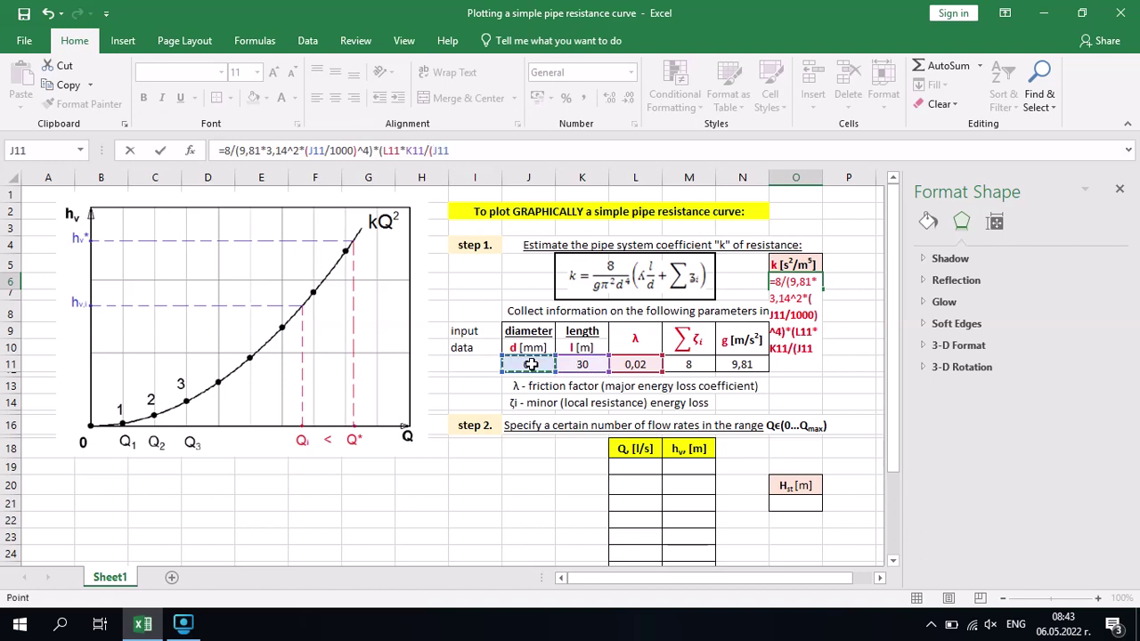
{"action": "type", "text": "/1000)+"}
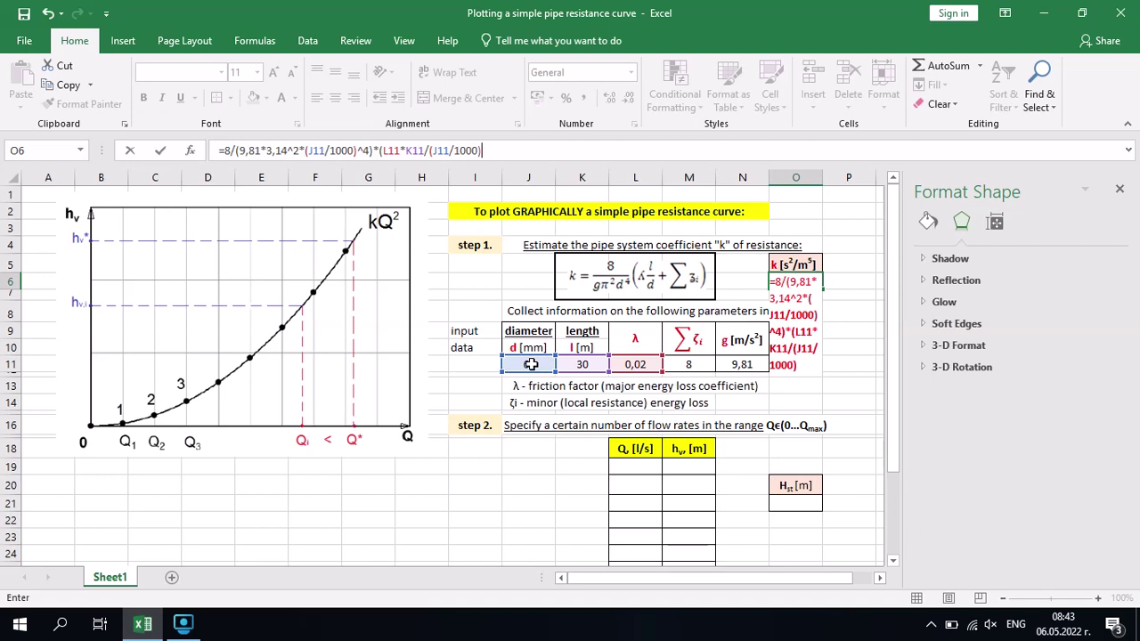
{"action": "left_click", "coordinate": [700, 366]}
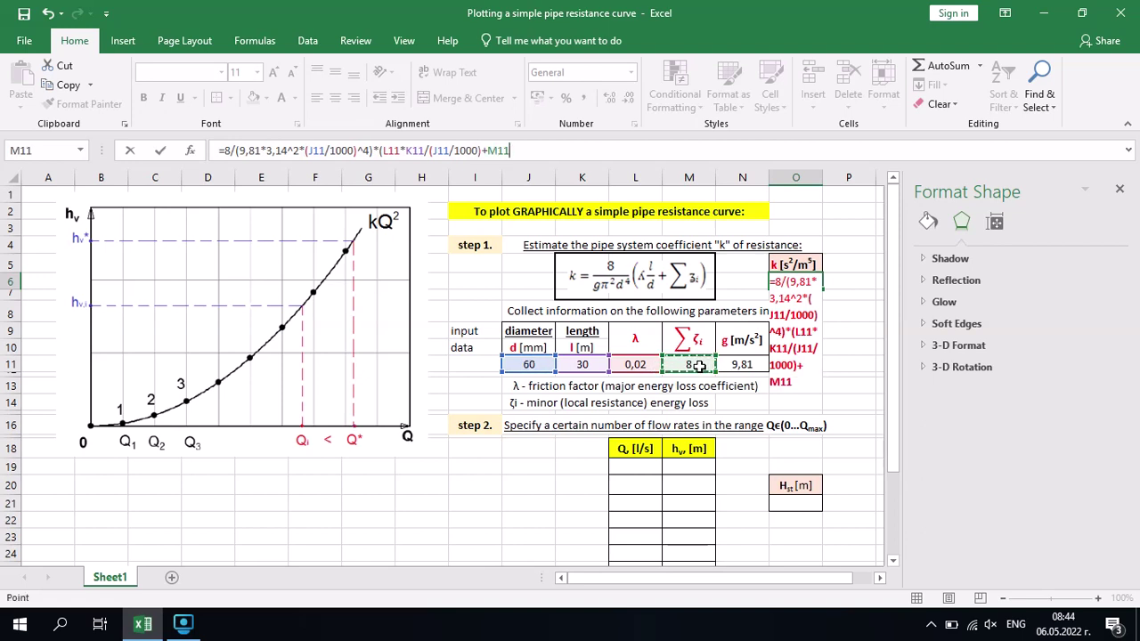
{"action": "type", "text": ")"}
{"action": "key", "text": "Return"}
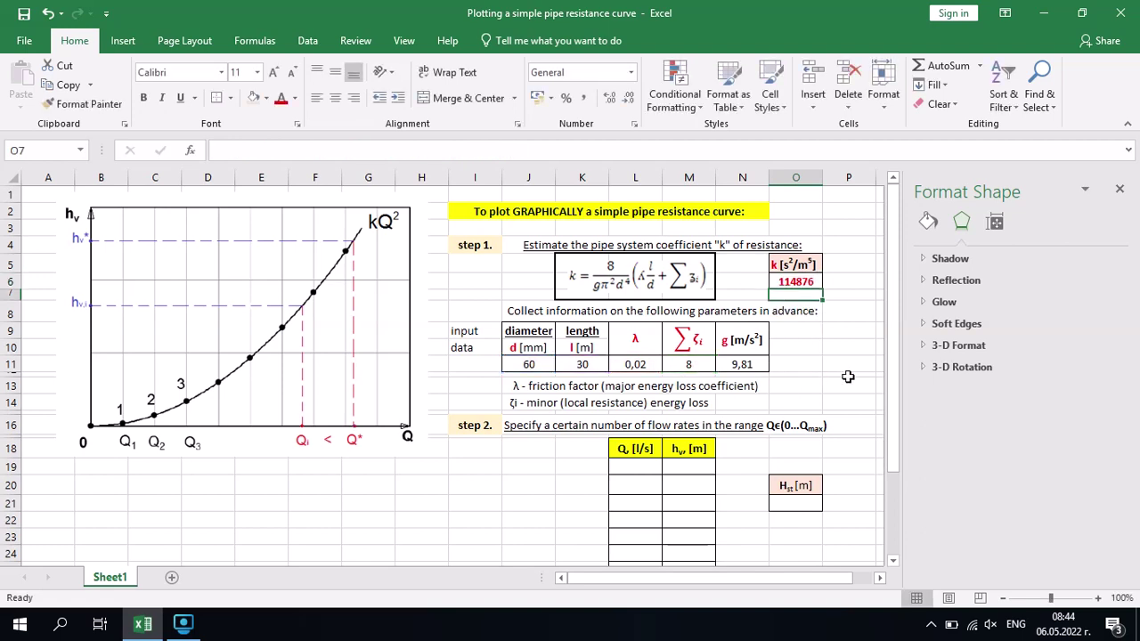
Check the k formula in O6 and scroll down to the step 2 flow-rate table
{"action": "left_click", "coordinate": [798, 282]}
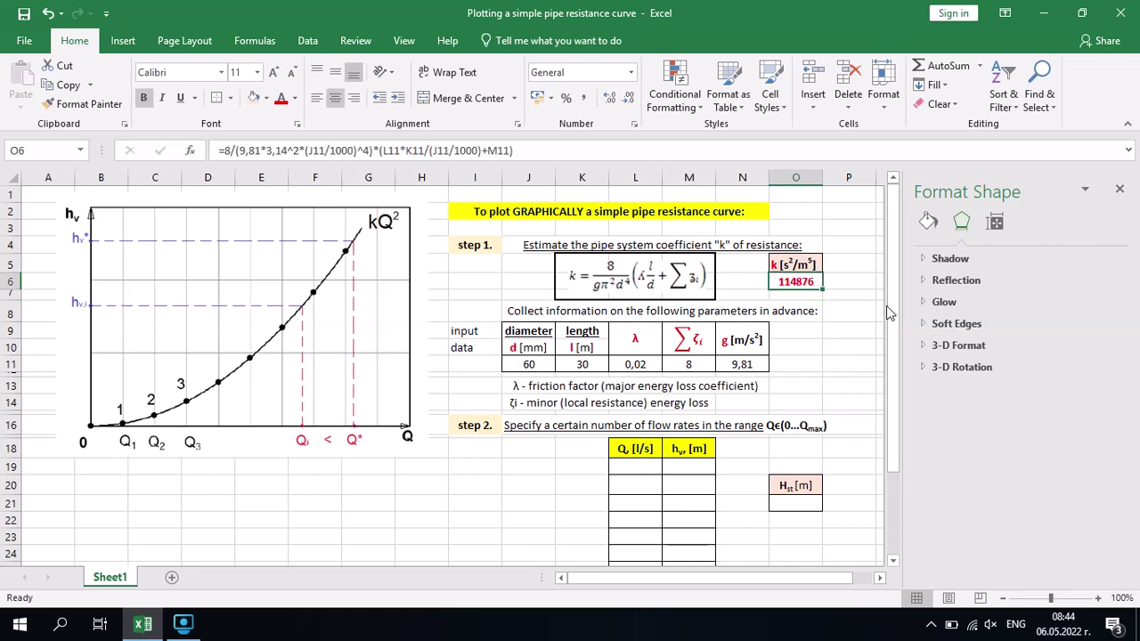
{"action": "left_click_drag", "start_coordinate": [893, 307], "coordinate": [893, 378]}
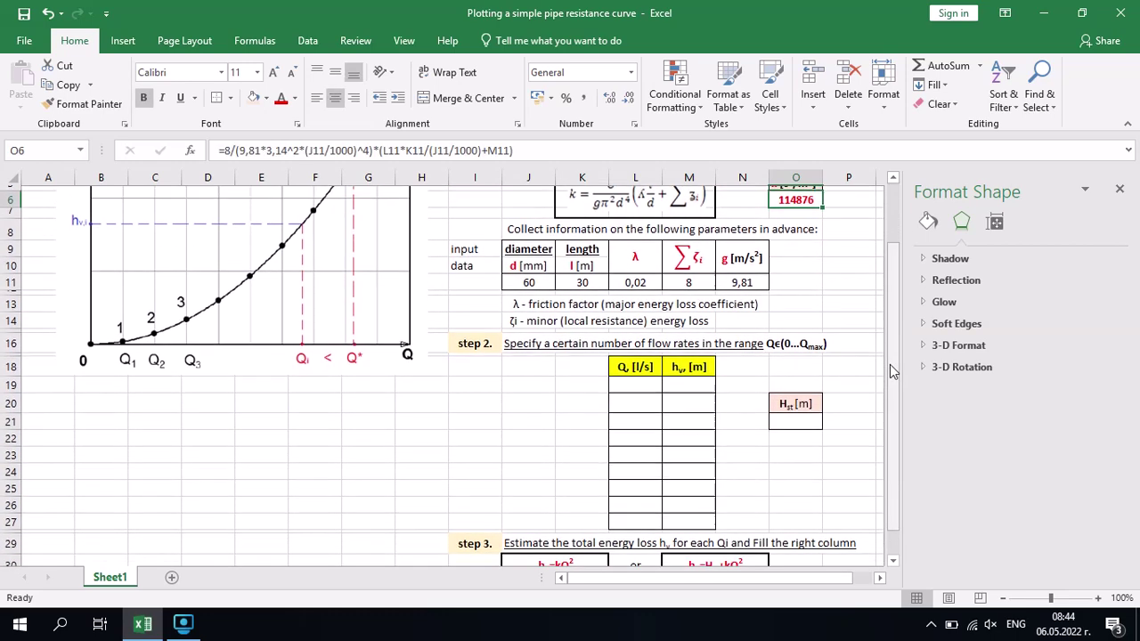
{"action": "left_click", "coordinate": [475, 338]}
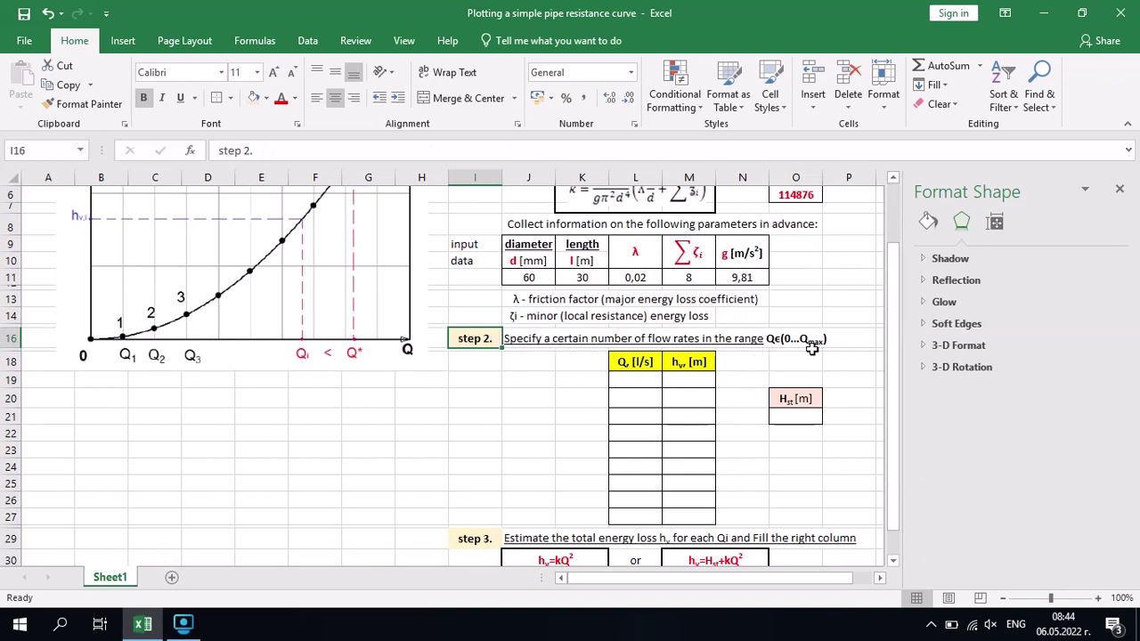
Enter flow rates 0, 5, 10, 15, 20, 25, 30, 35, 40 l/s down L19:L27
{"action": "left_click", "coordinate": [630, 380]}
{"action": "type", "text": "0"}
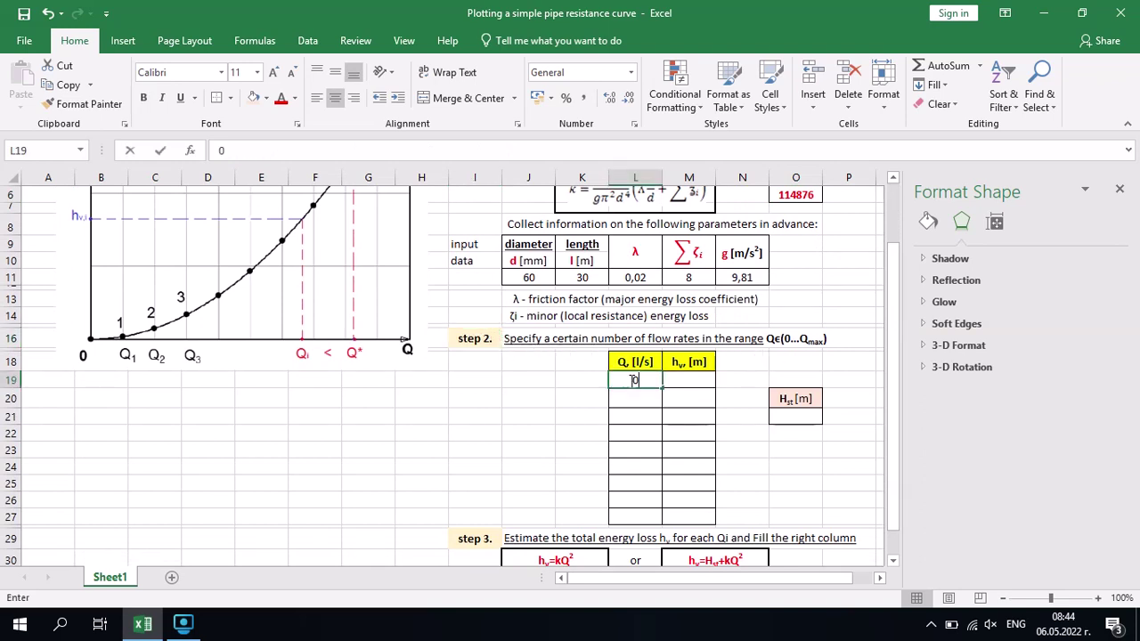
{"action": "key", "text": "Return"}
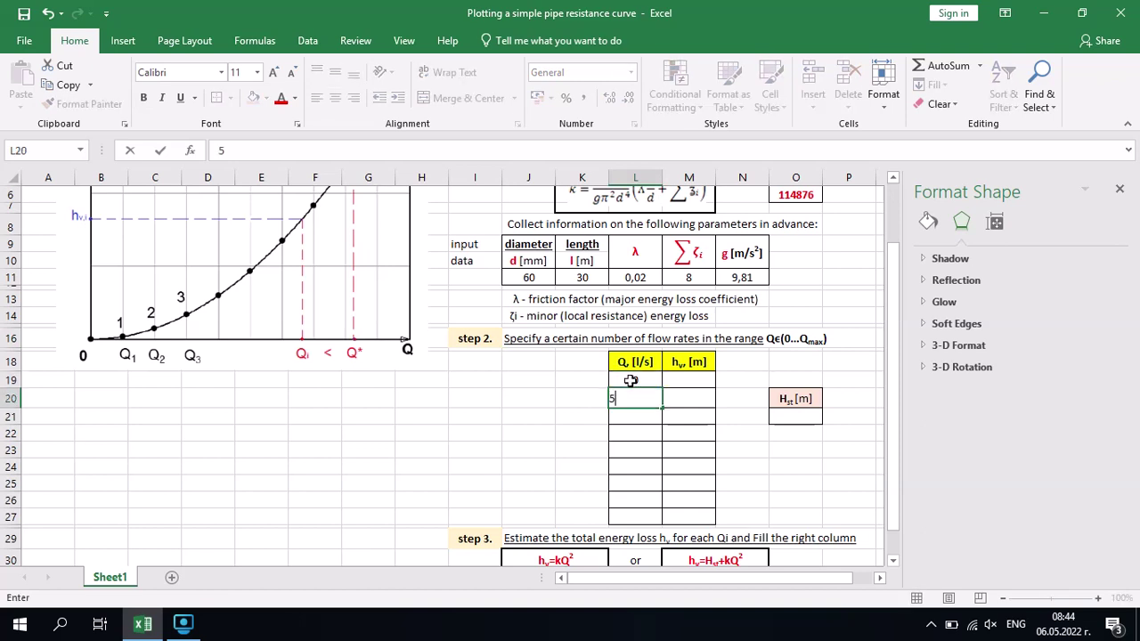
{"action": "type", "text": "5"}
{"action": "key", "text": "Return"}
{"action": "type", "text": "10"}
{"action": "key", "text": "Return"}
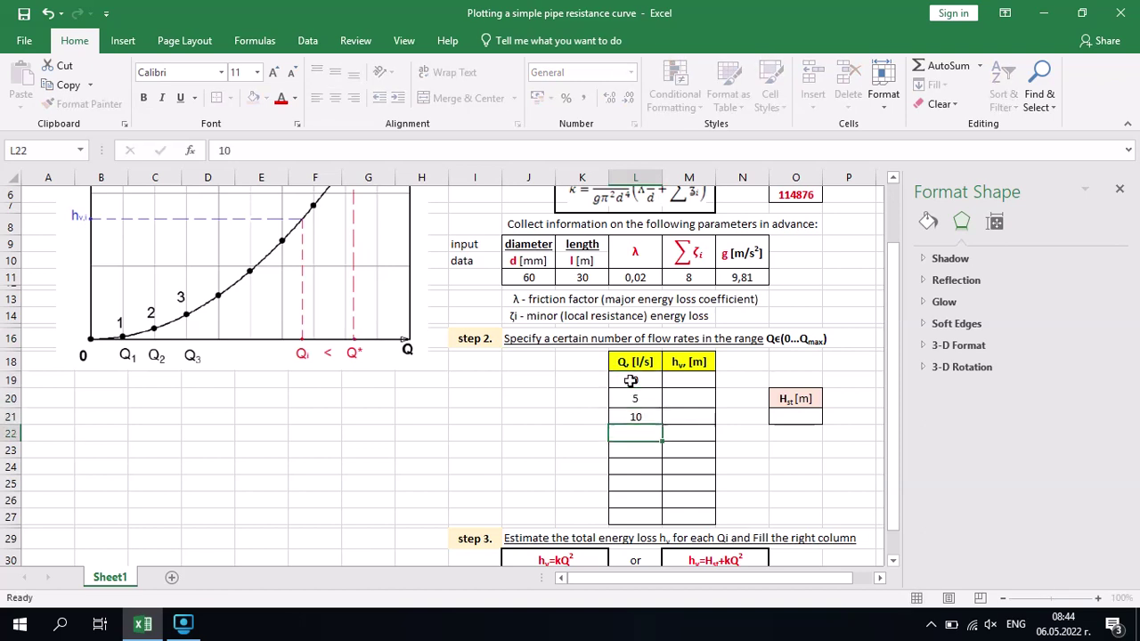
{"action": "type", "text": "15"}
{"action": "key", "text": "Return"}
{"action": "type", "text": "20"}
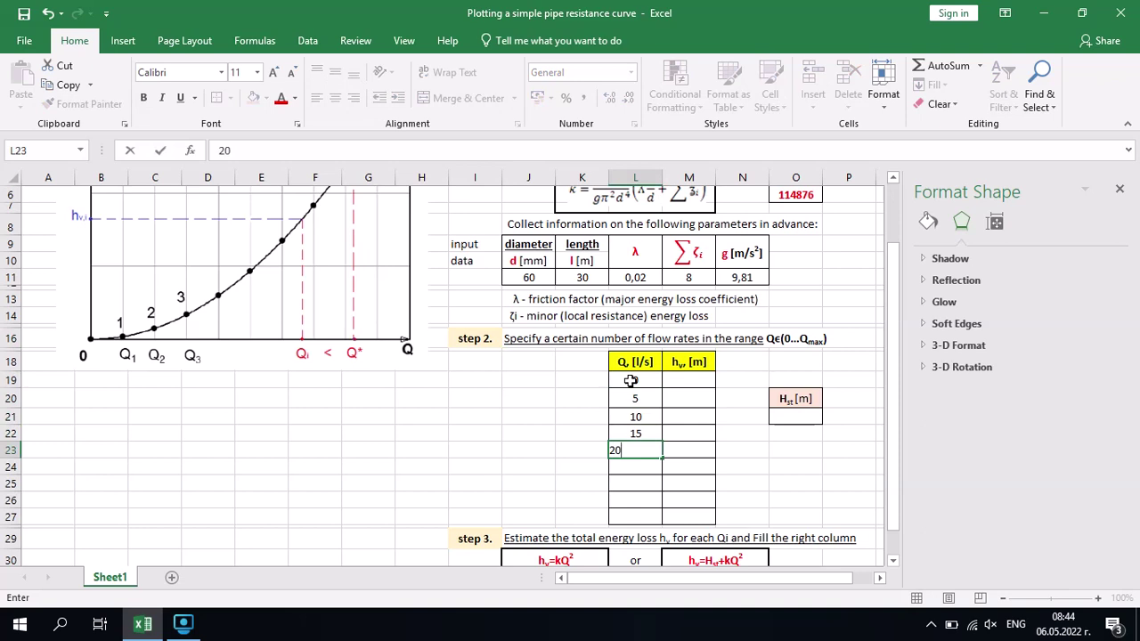
{"action": "key", "text": "Return"}
{"action": "type", "text": "2"}
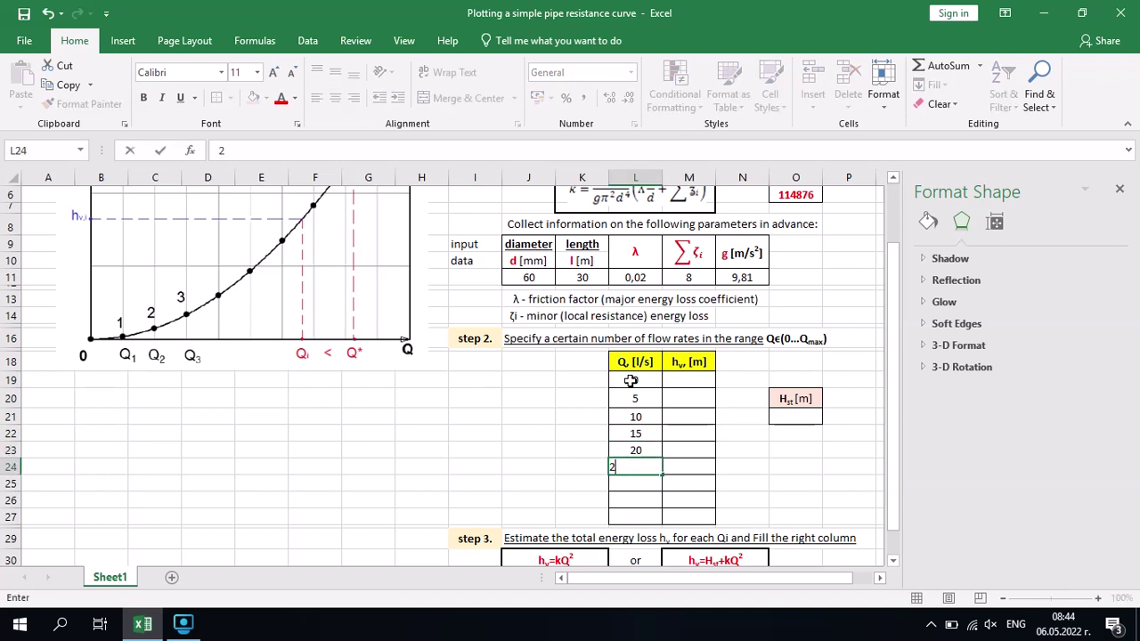
{"action": "type", "text": "5"}
{"action": "key", "text": "Return"}
{"action": "type", "text": "3"}
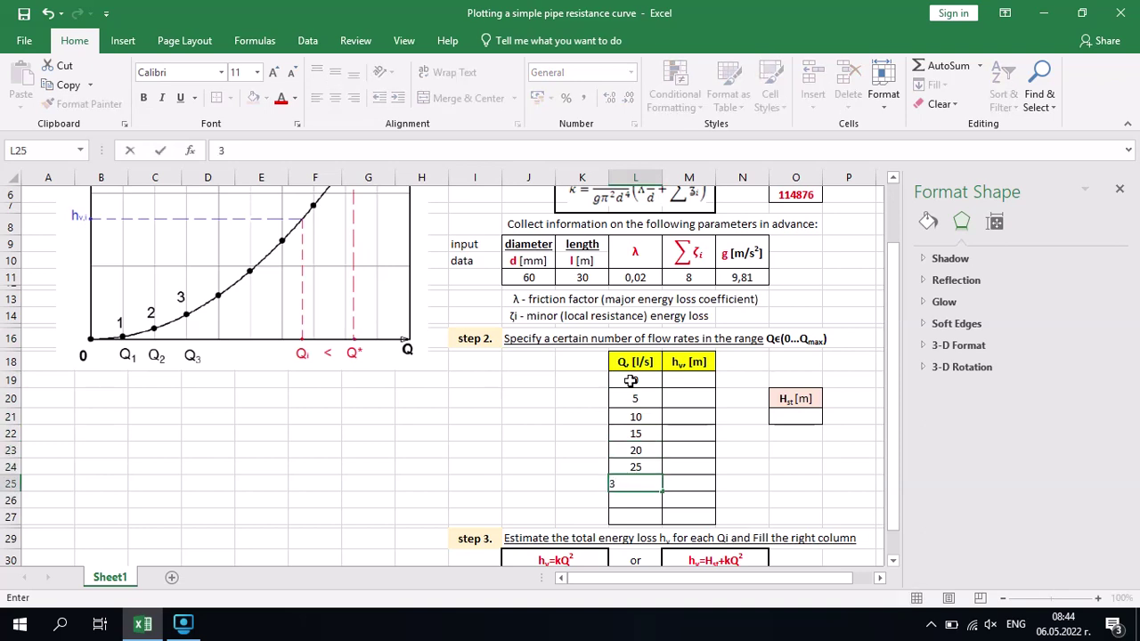
{"action": "type", "text": "0"}
{"action": "key", "text": "Return"}
{"action": "type", "text": "35"}
{"action": "key", "text": "Return"}
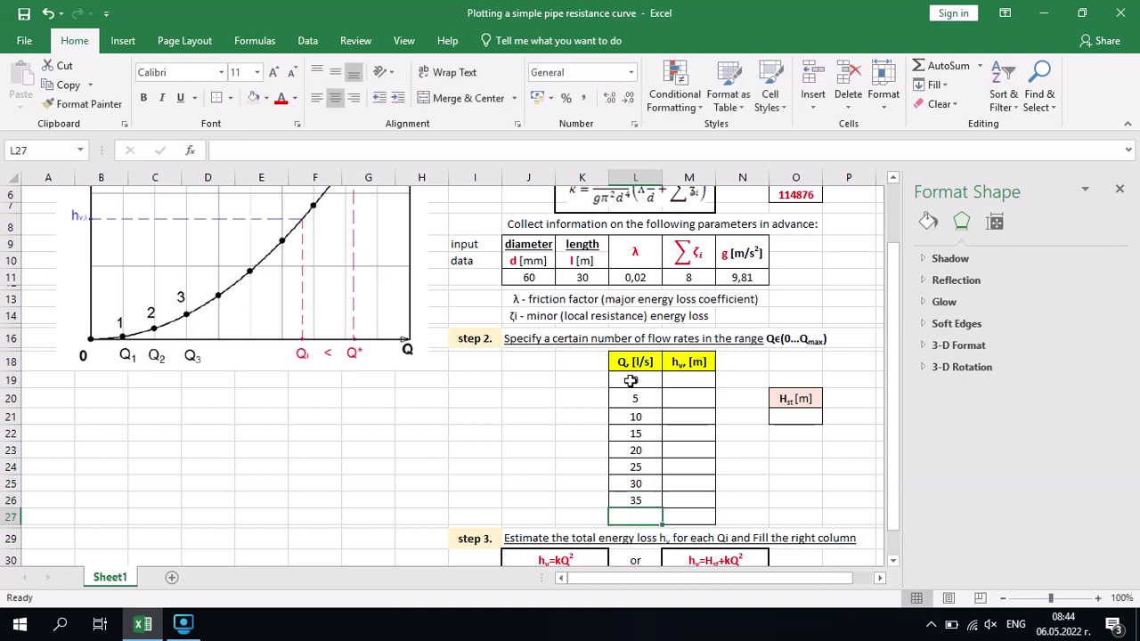
{"action": "type", "text": "40"}
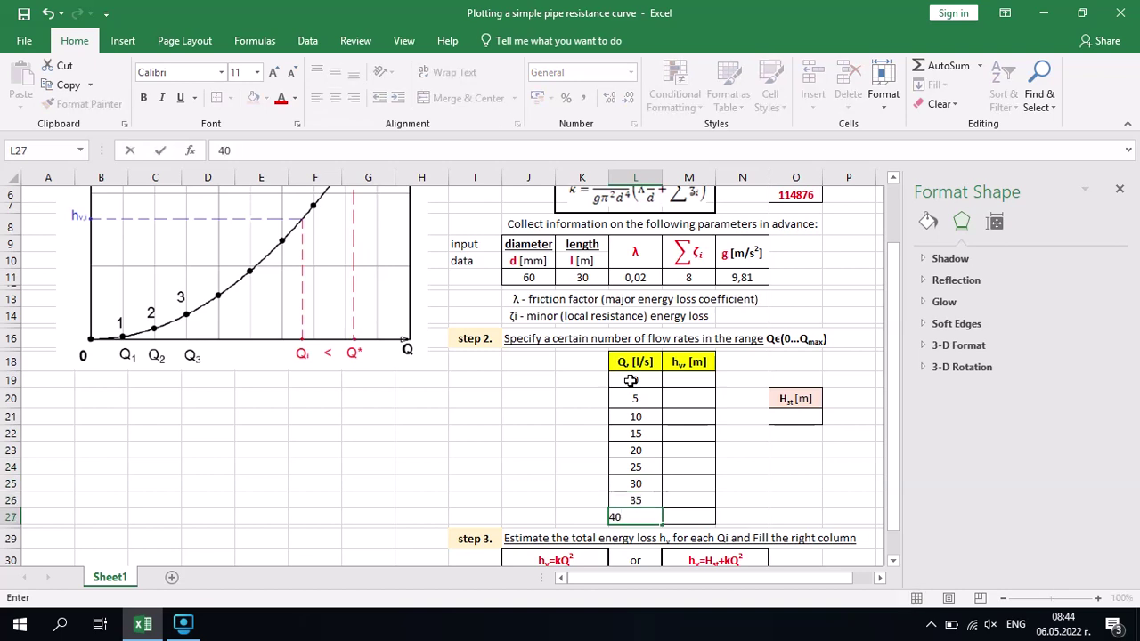
{"action": "left_click", "coordinate": [544, 393]}
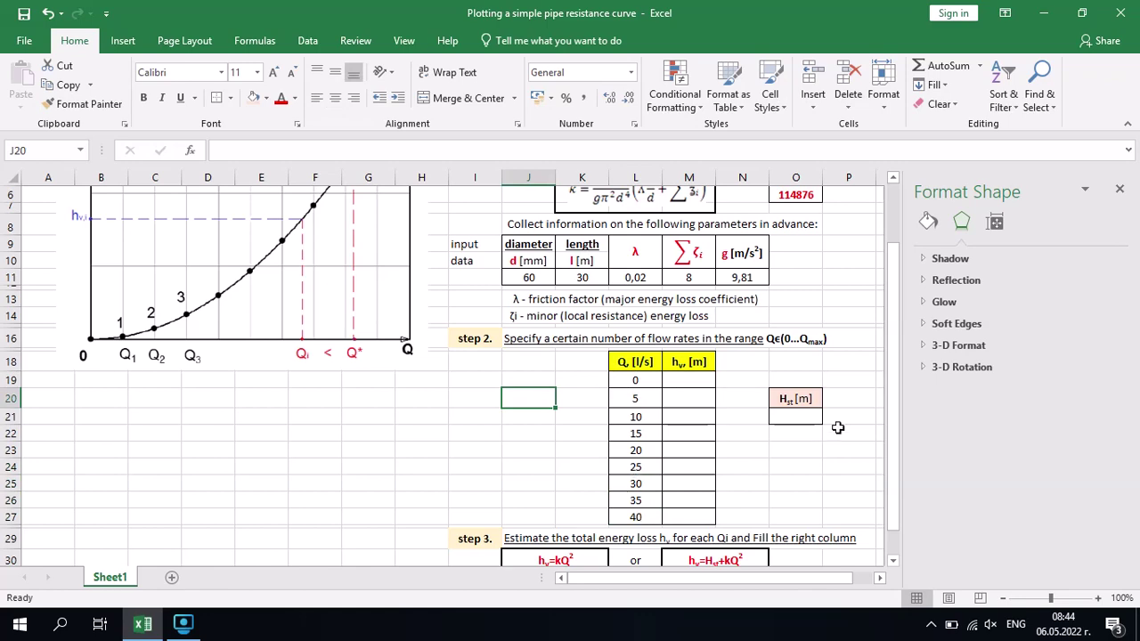
{"action": "left_click_drag", "start_coordinate": [893, 417], "coordinate": [894, 468]}
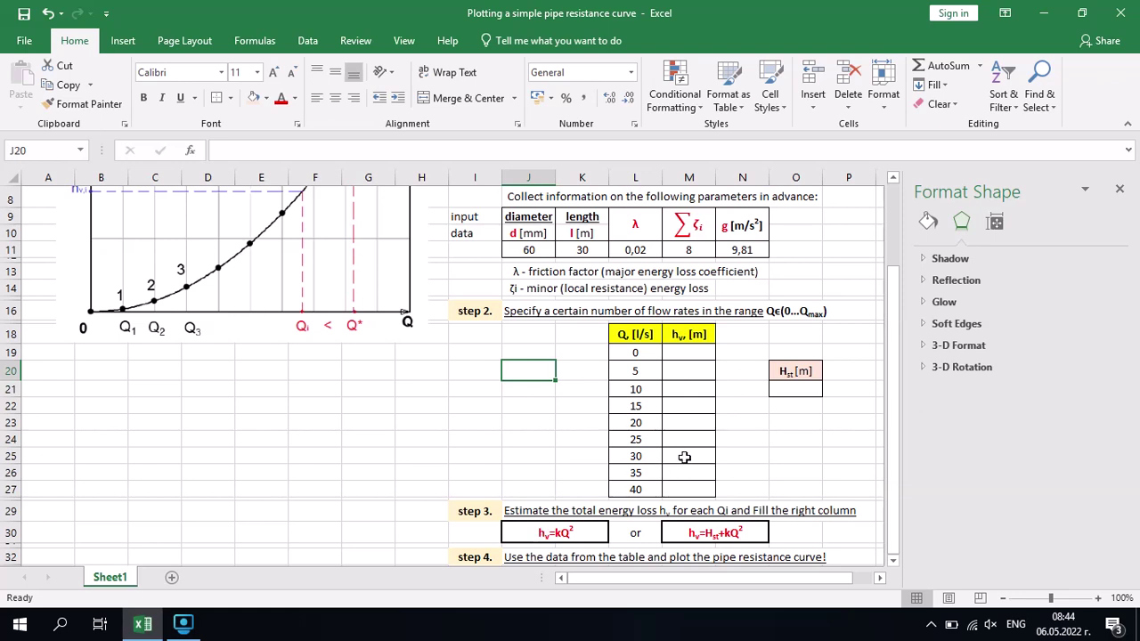
Enter =$O$6*(L19/1000)^2 in M19 as the first head loss, returning 0,00
{"action": "left_click", "coordinate": [687, 354]}
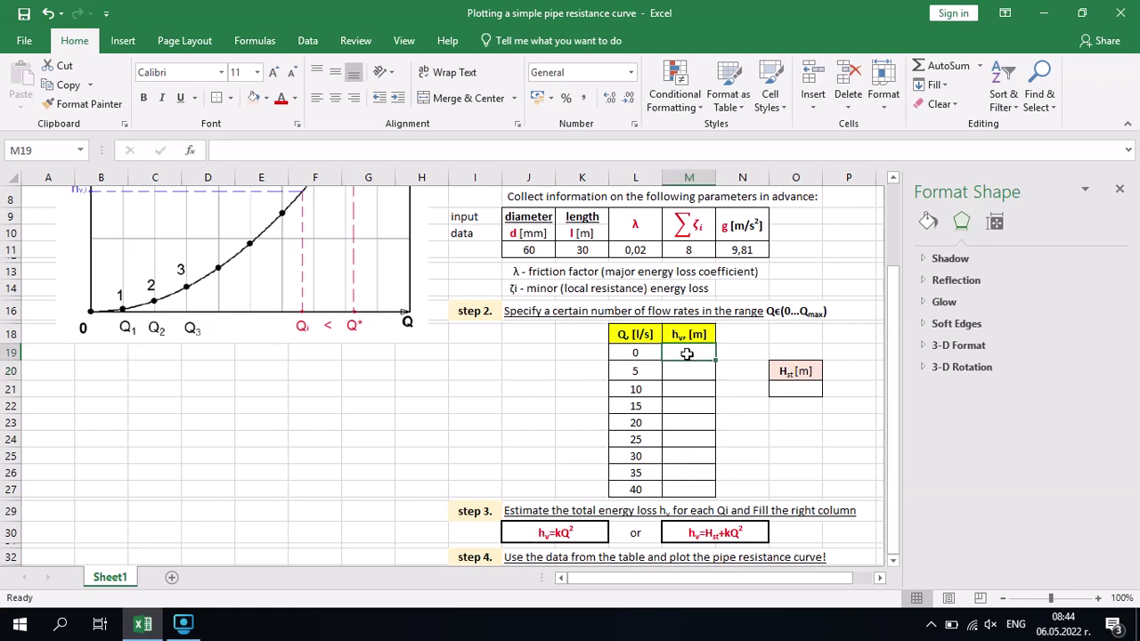
{"action": "type", "text": "="}
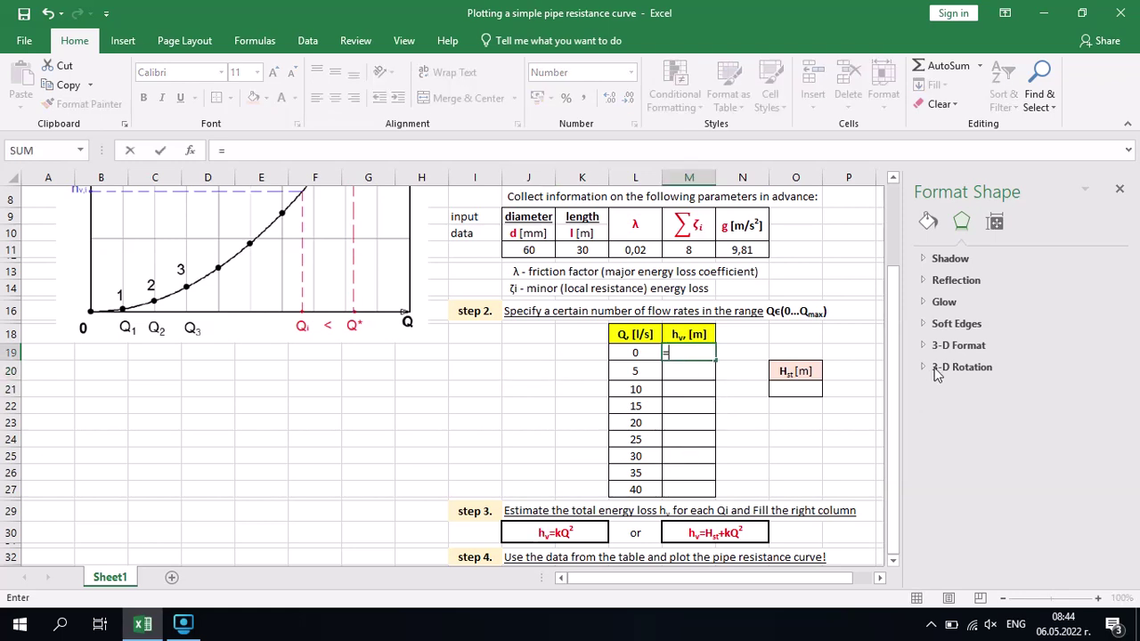
{"action": "left_click_drag", "start_coordinate": [893, 374], "coordinate": [900, 296]}
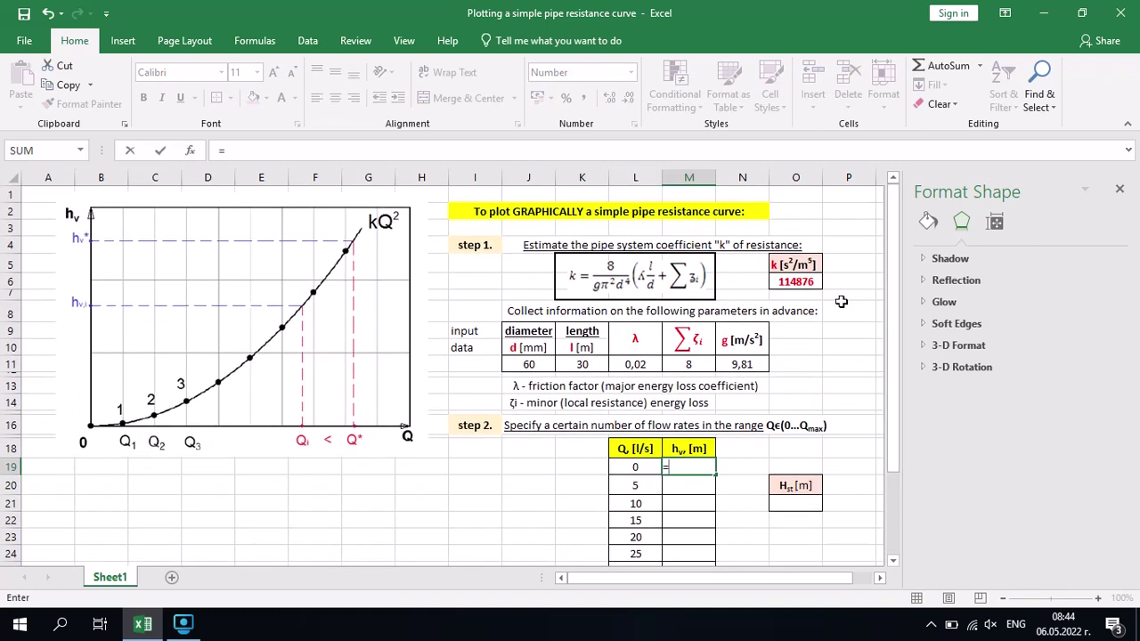
{"action": "left_click", "coordinate": [808, 282]}
{"action": "type", "text": "*"}
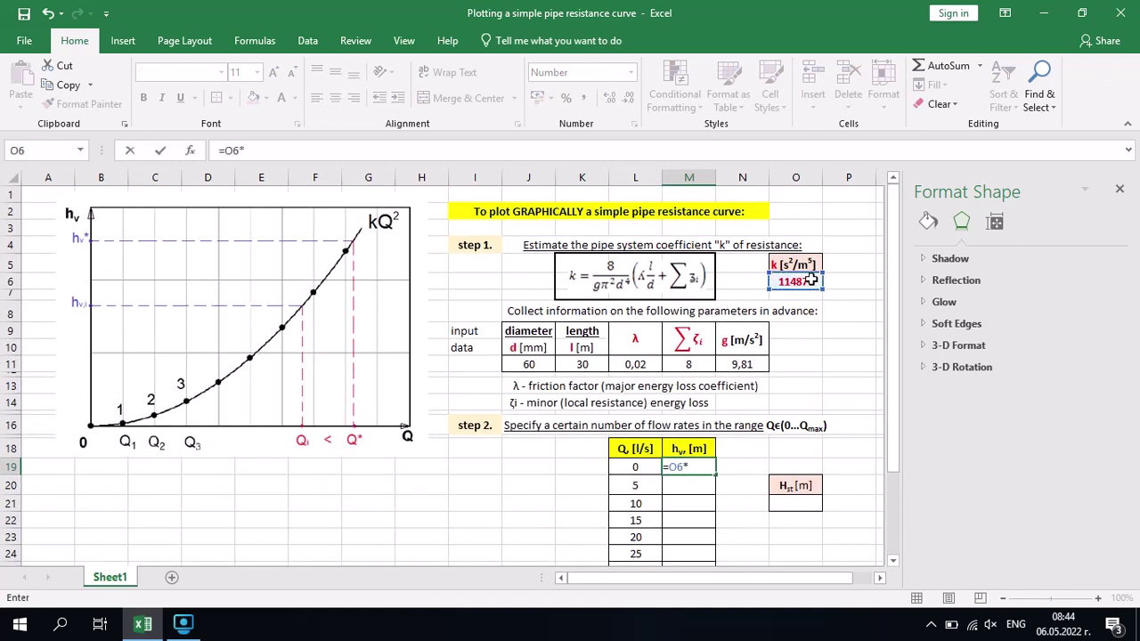
{"action": "left_click", "coordinate": [637, 467]}
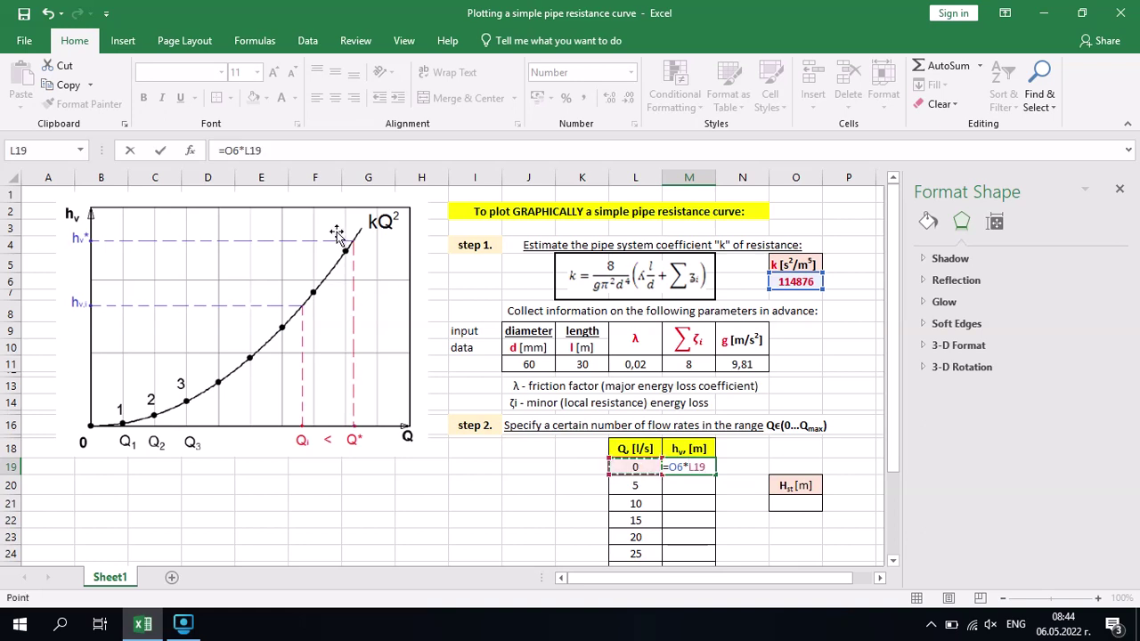
{"action": "left_click", "coordinate": [246, 153]}
{"action": "type", "text": "("}
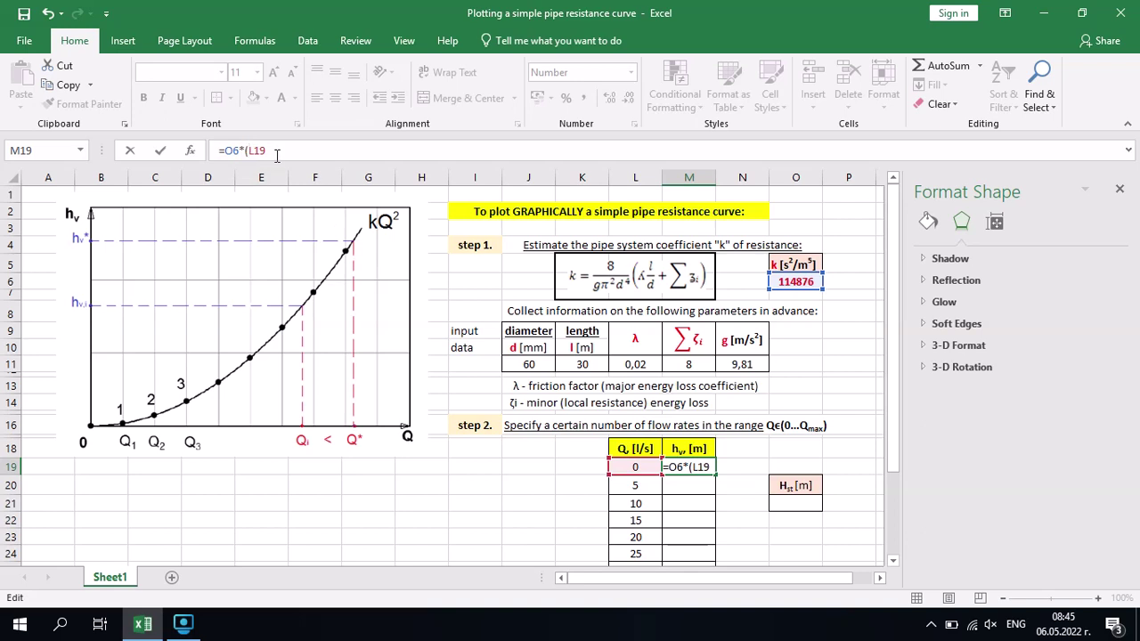
{"action": "type", "text": "/1000"}
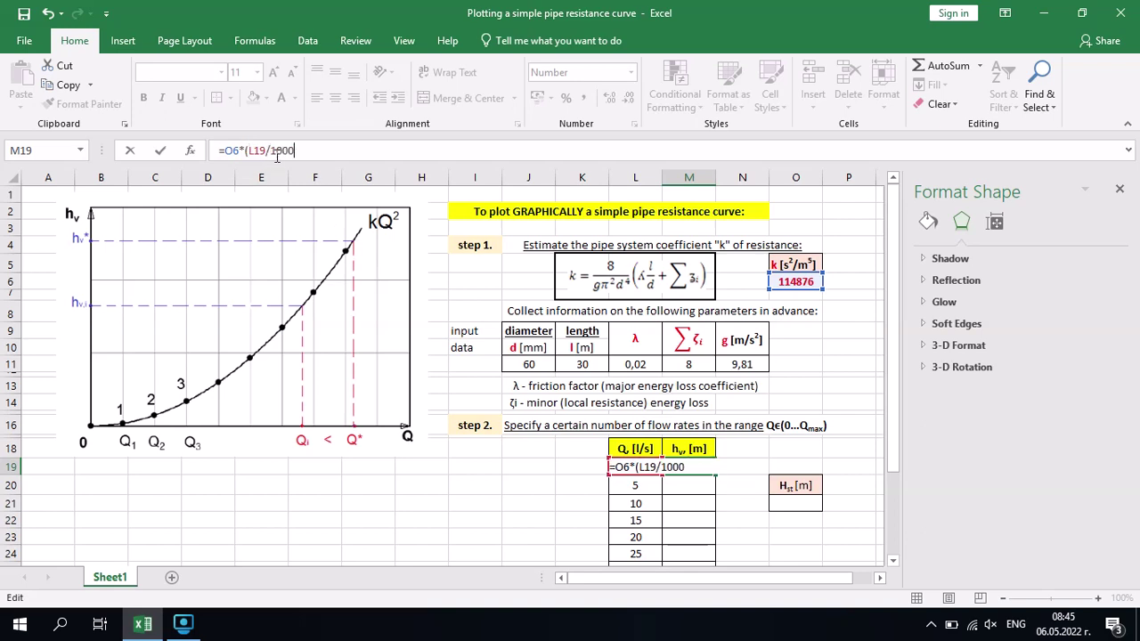
{"action": "type", "text": "^"}
{"action": "type", "text": "$"}
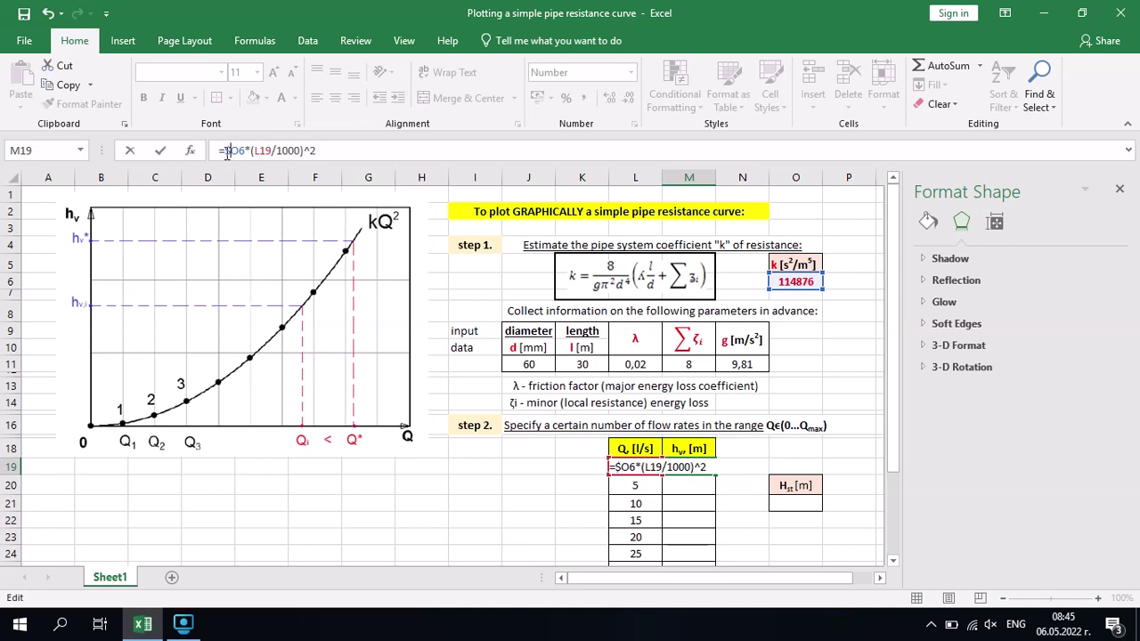
{"action": "type", "text": "$"}
{"action": "key", "text": "Return"}
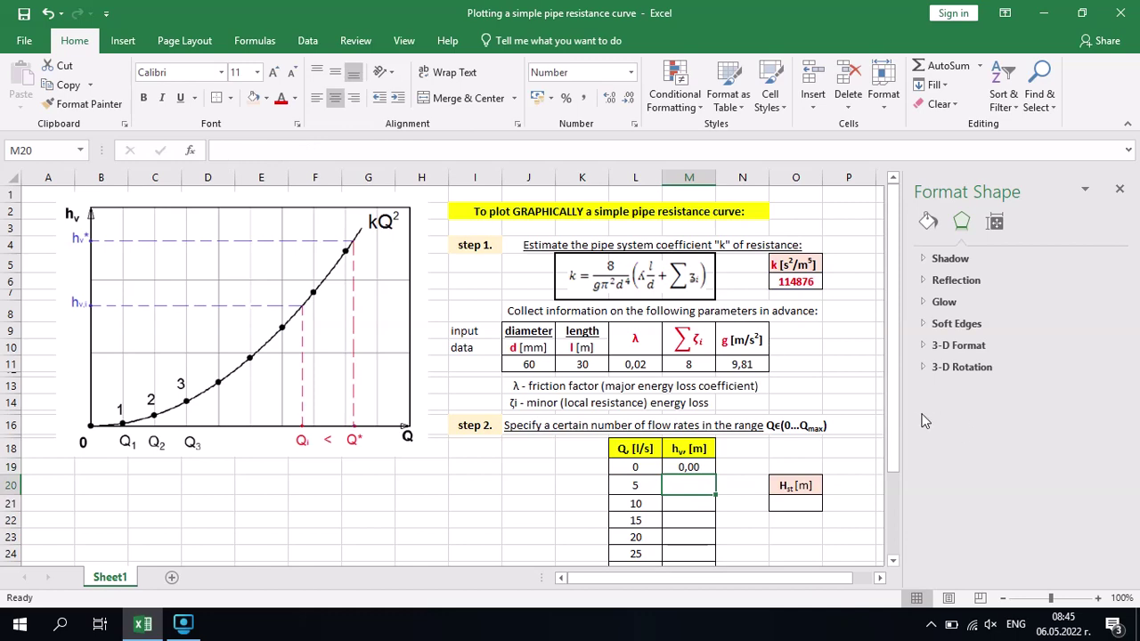
Fill the M19 head loss formula down to M27, reaching 183,80 m at 40 l/s
{"action": "left_click_drag", "start_coordinate": [893, 410], "coordinate": [893, 493]}
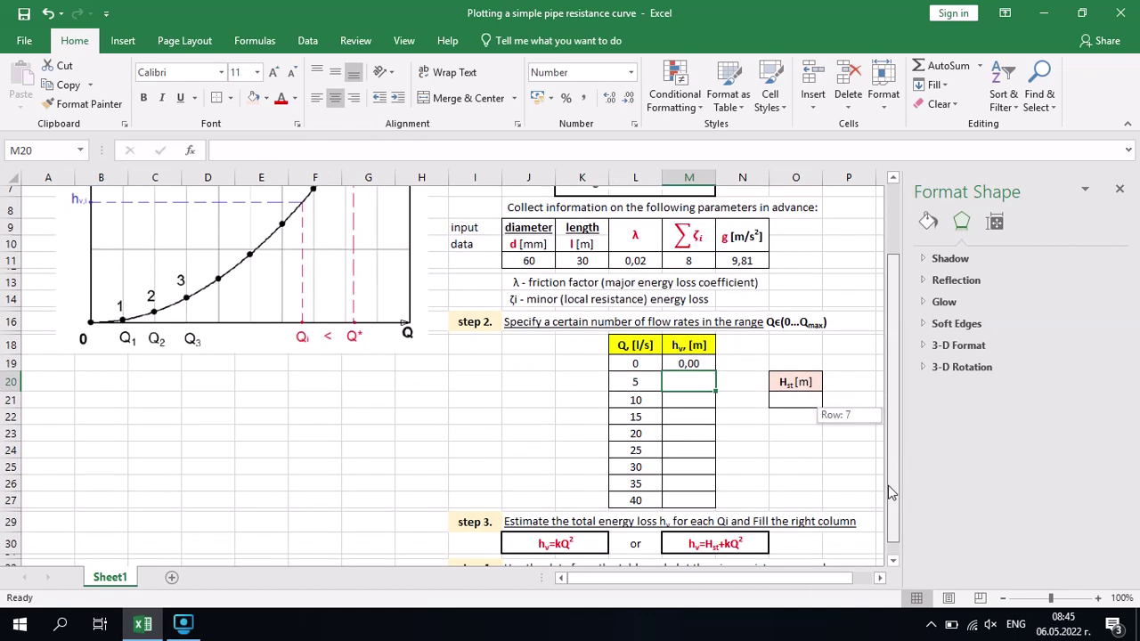
{"action": "left_click", "coordinate": [689, 364]}
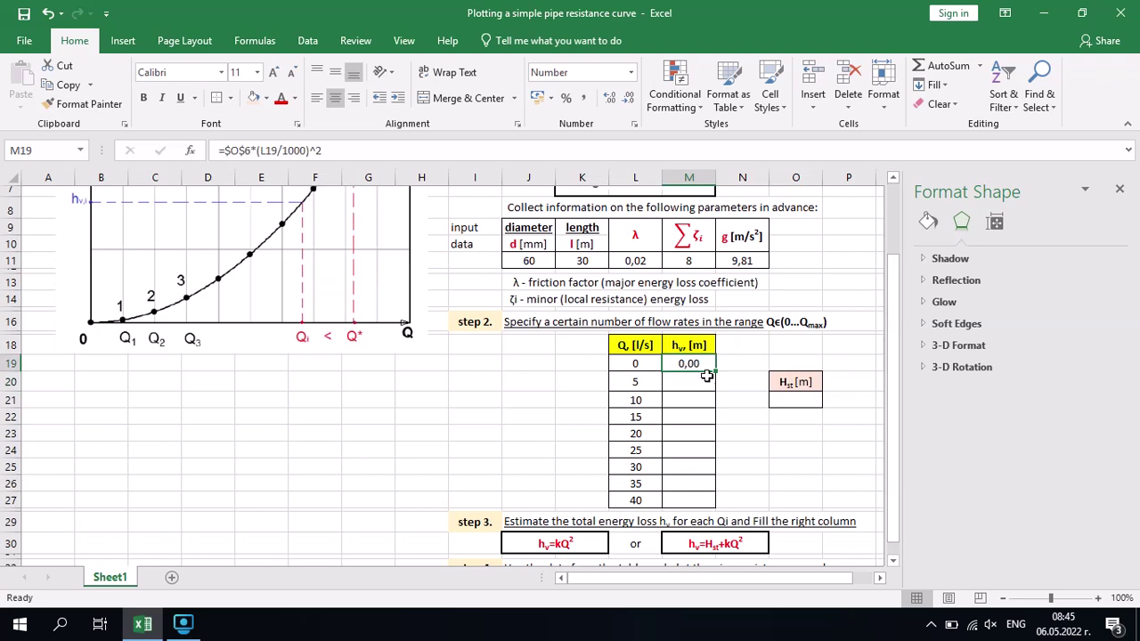
{"action": "left_click_drag", "start_coordinate": [715, 372], "coordinate": [704, 501]}
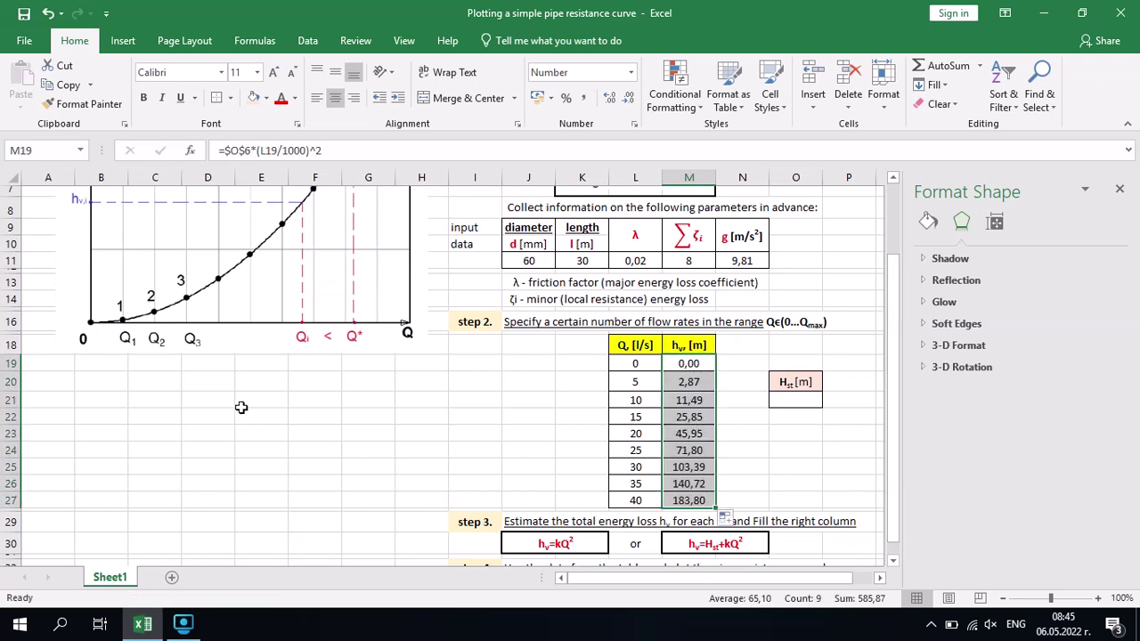
{"action": "left_click", "coordinate": [109, 385]}
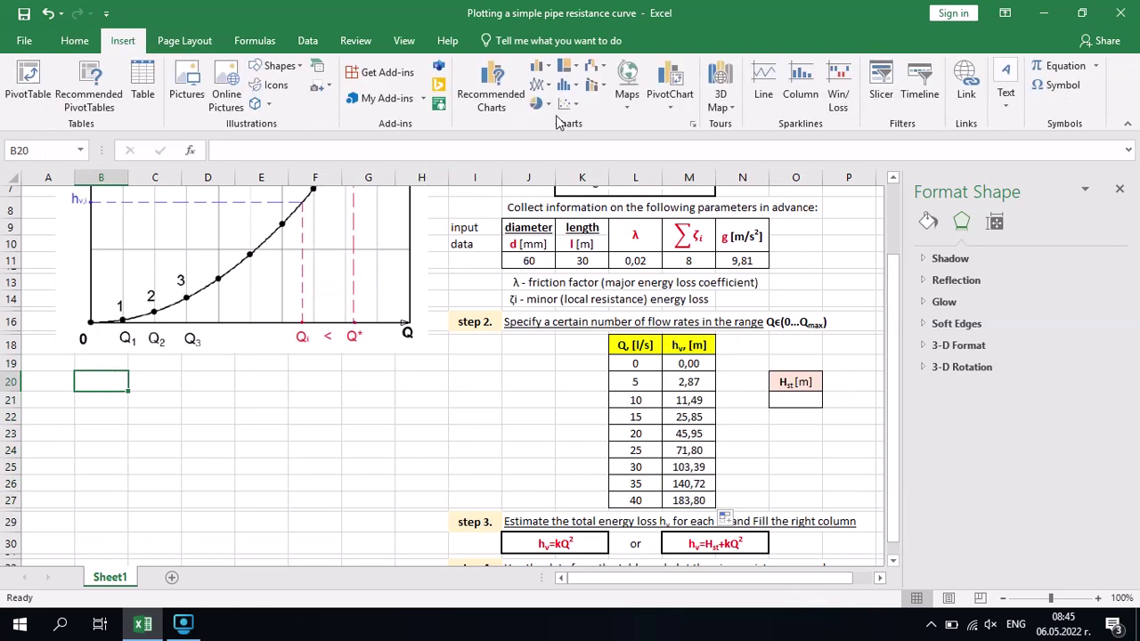
Insert a Scatter with Smooth Lines and Markers chart and fit it below the kQ² diagram
{"action": "left_click", "coordinate": [570, 105]}
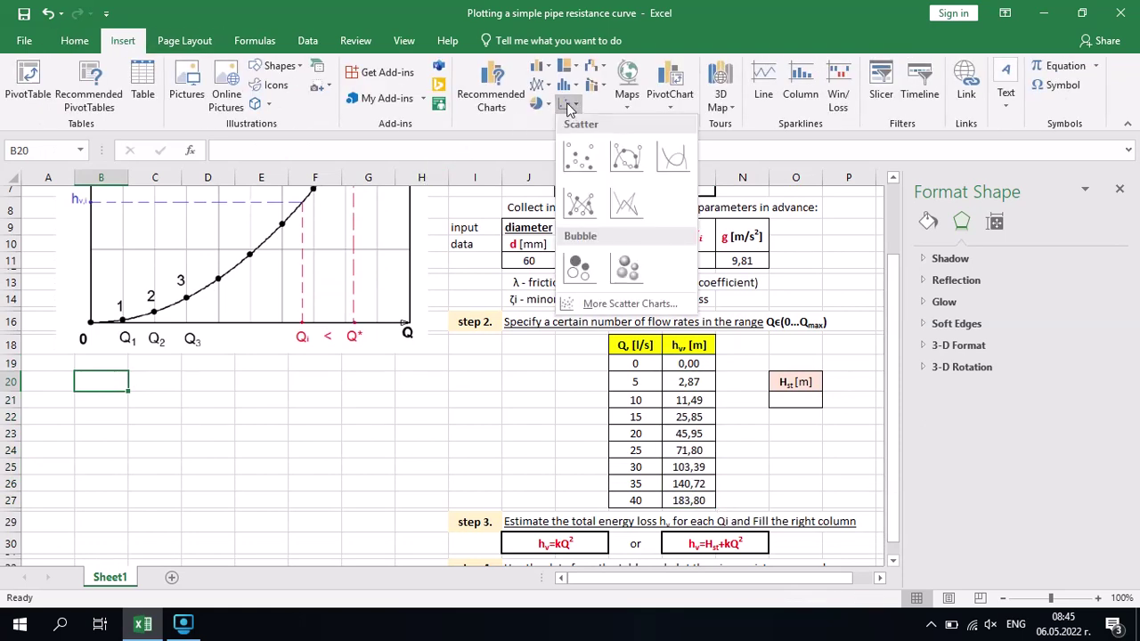
{"action": "left_click", "coordinate": [626, 155]}
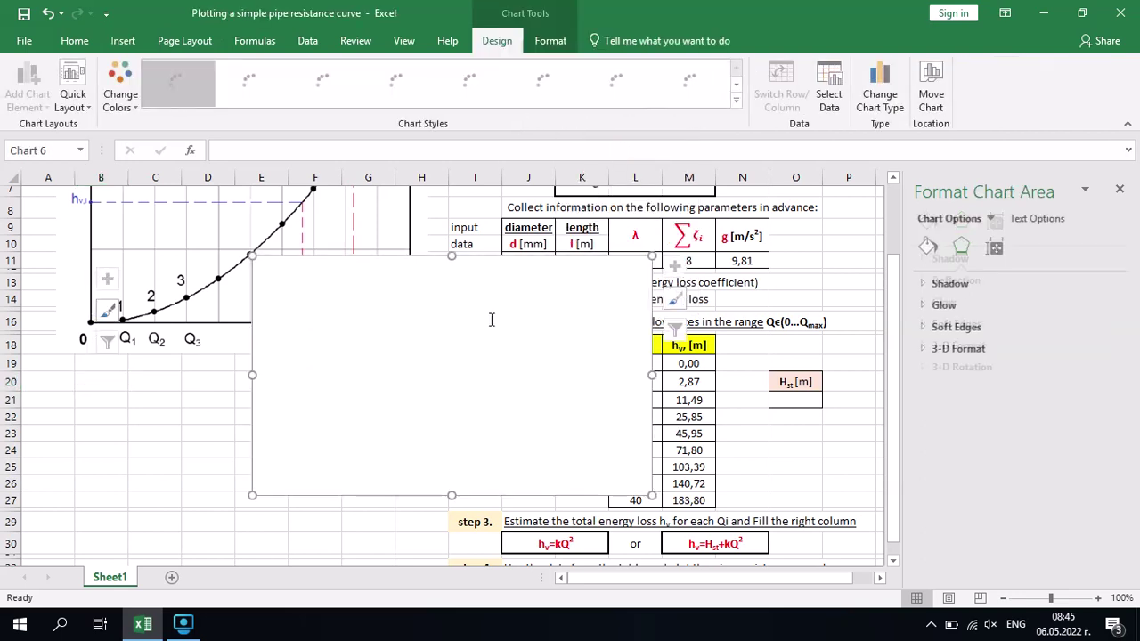
{"action": "left_click_drag", "start_coordinate": [318, 418], "coordinate": [288, 418]}
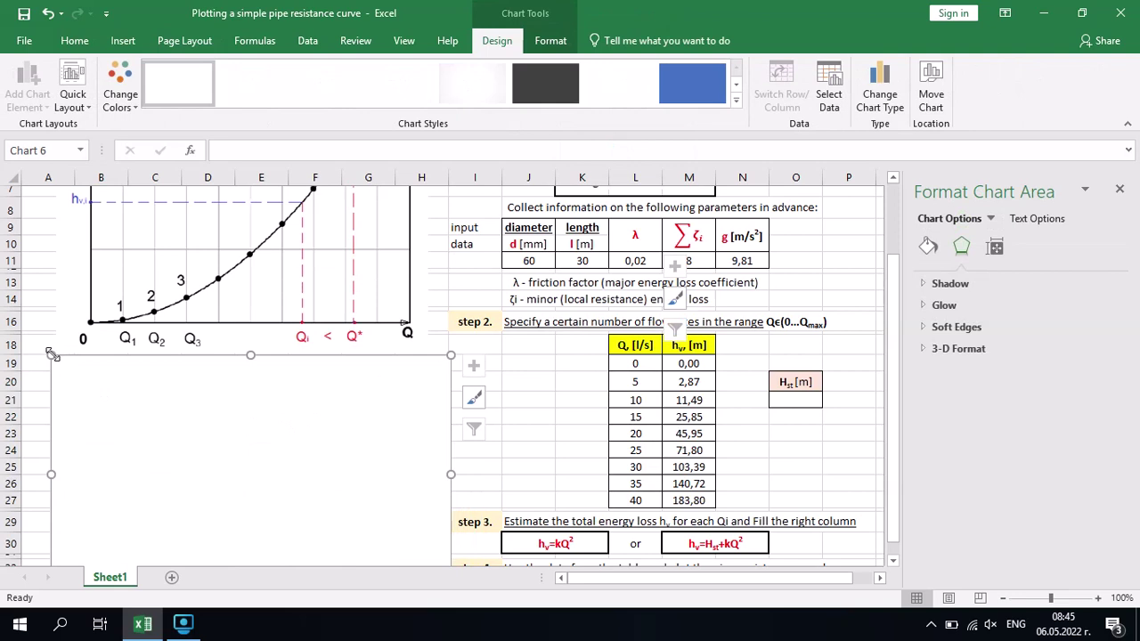
{"action": "left_click_drag", "start_coordinate": [50, 354], "coordinate": [95, 380]}
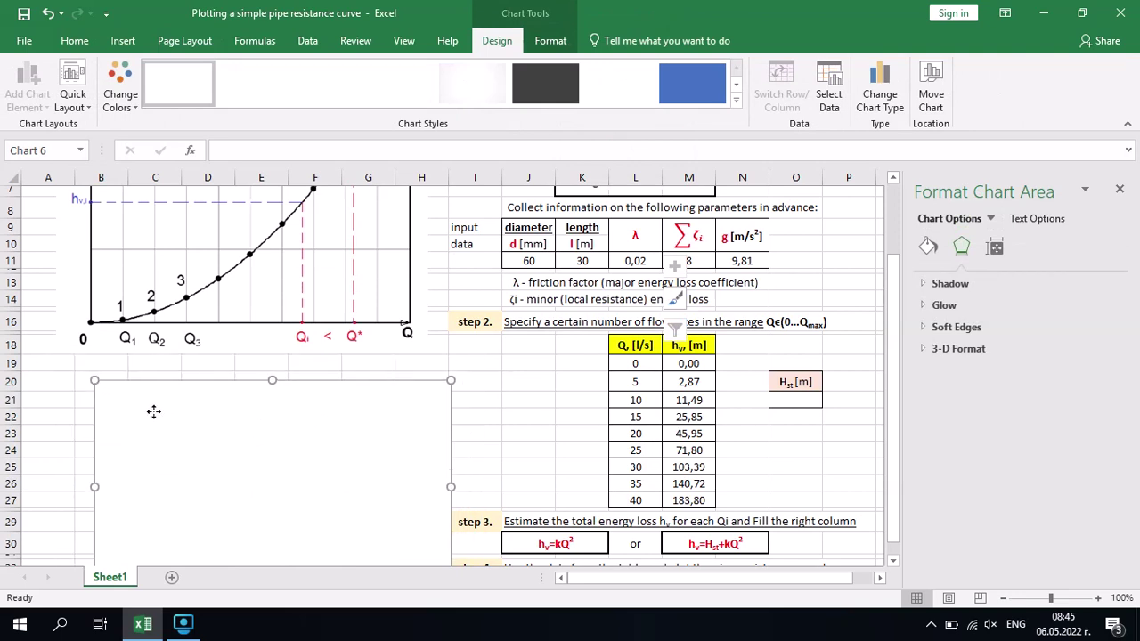
{"action": "left_click_drag", "start_coordinate": [154, 411], "coordinate": [127, 391]}
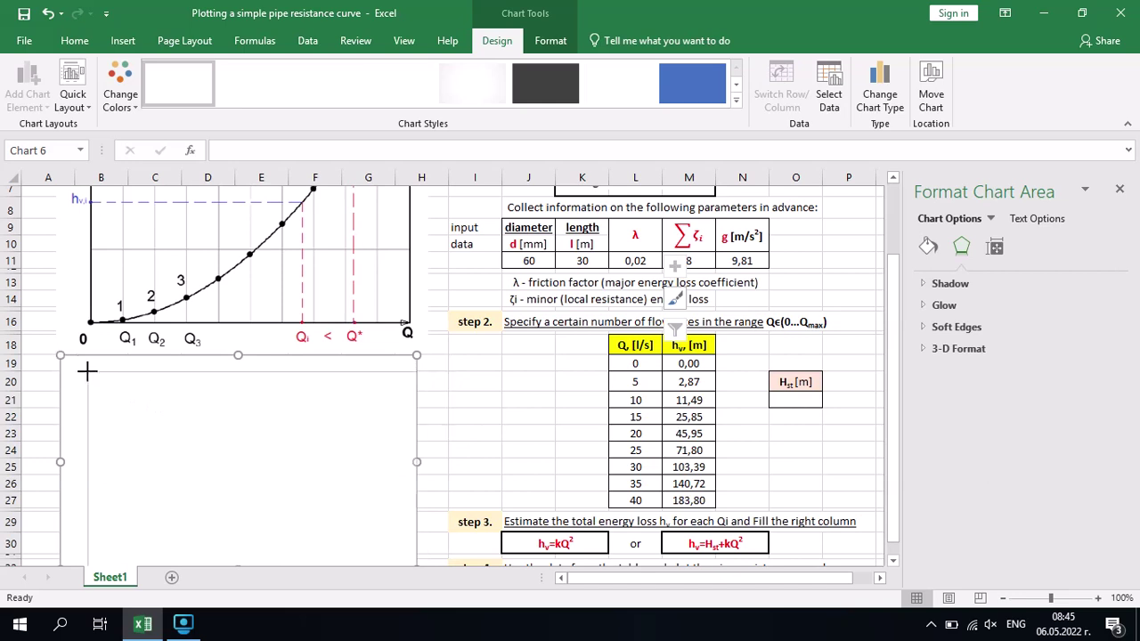
{"action": "left_click_drag", "start_coordinate": [60, 354], "coordinate": [94, 360]}
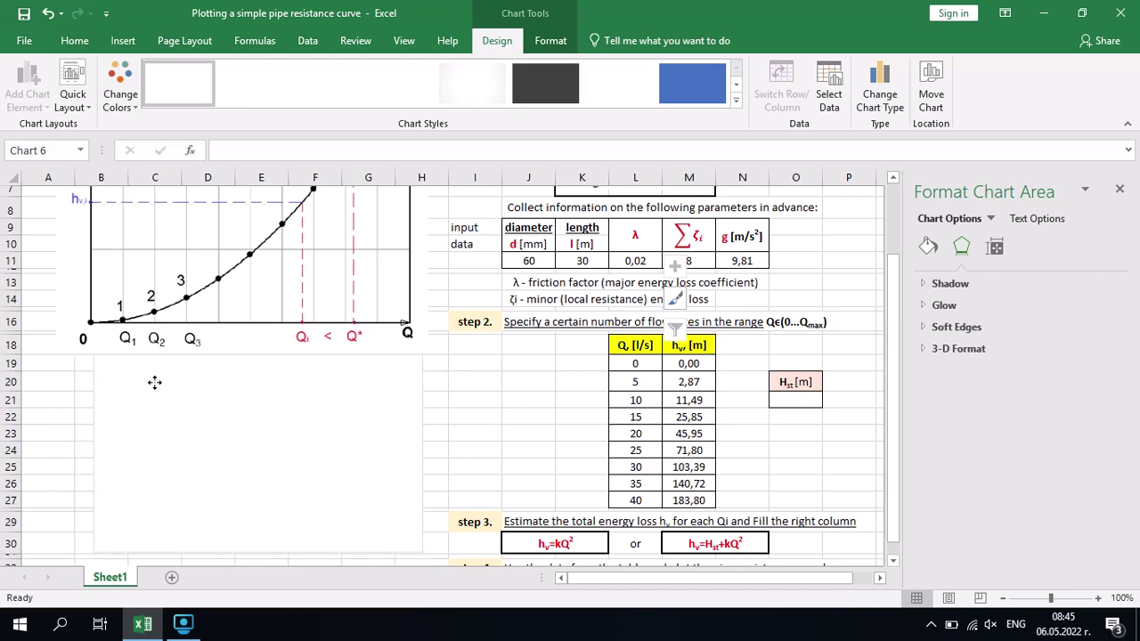
{"action": "left_click_drag", "start_coordinate": [154, 388], "coordinate": [154, 386]}
{"action": "left_click", "coordinate": [154, 386]}
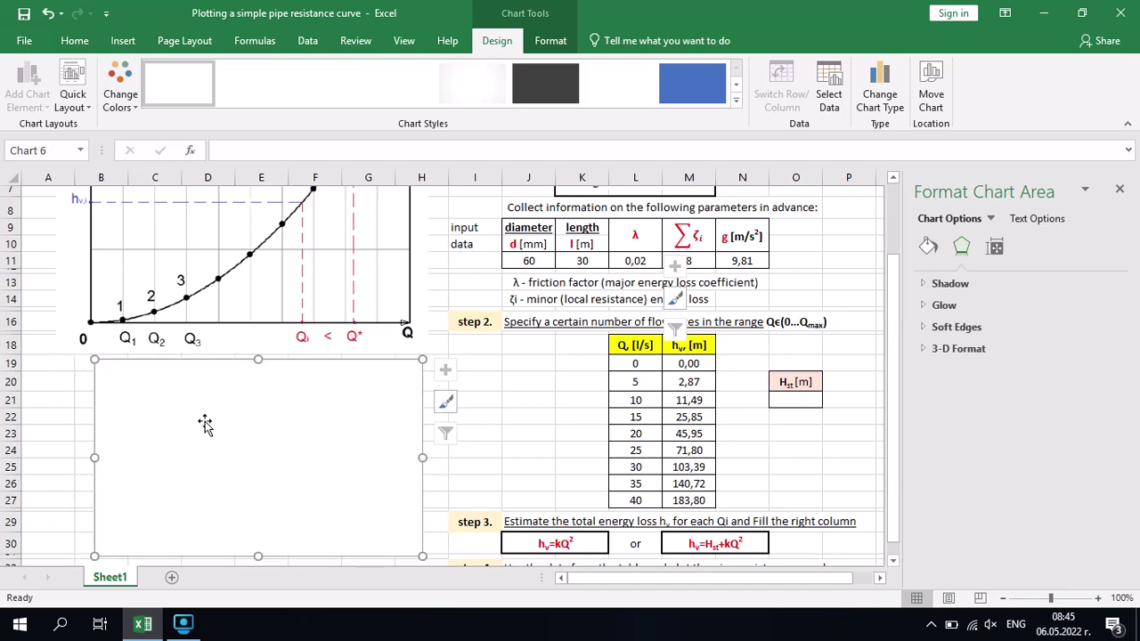
{"action": "right_click", "coordinate": [205, 420]}
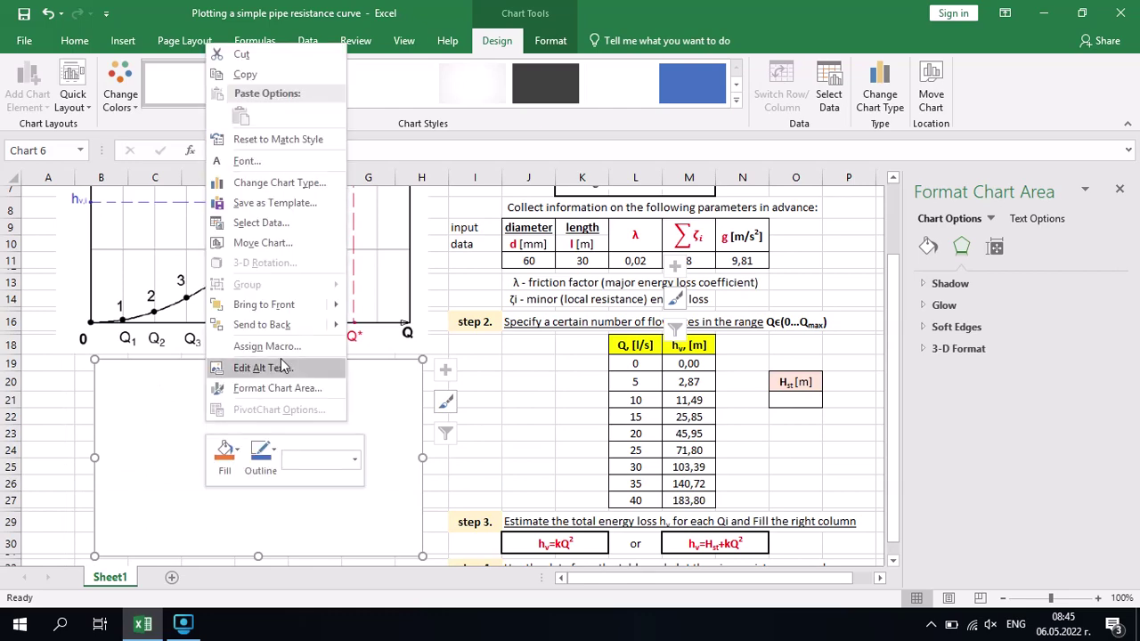
Add a chart series with X values L19:L27 and Y values M19:M27
{"action": "left_click", "coordinate": [261, 223]}
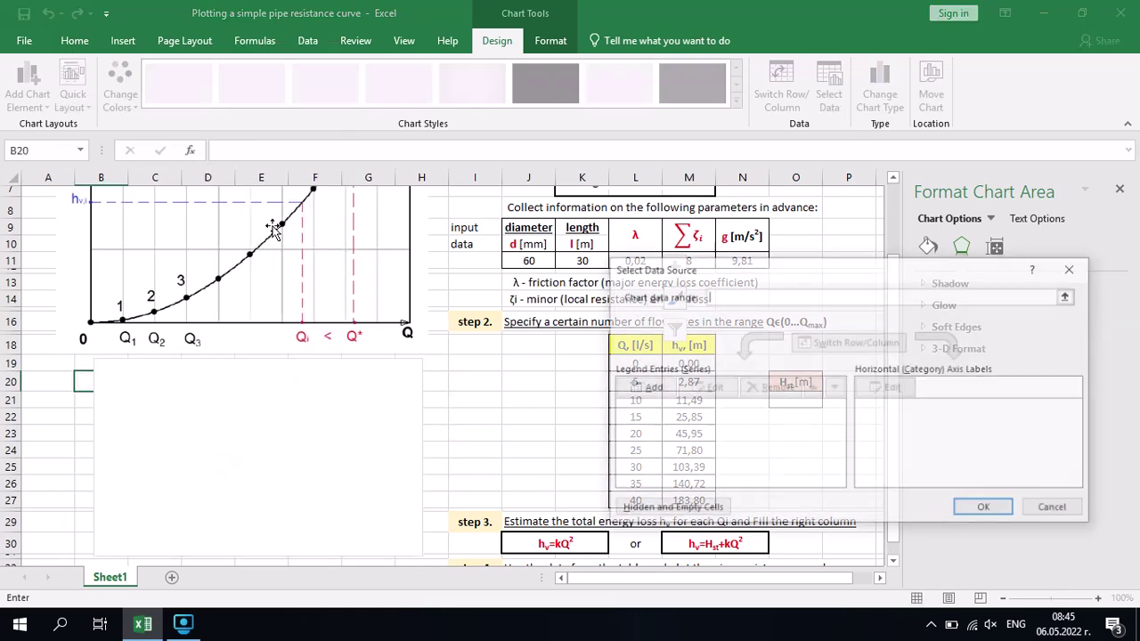
{"action": "left_click", "coordinate": [651, 388]}
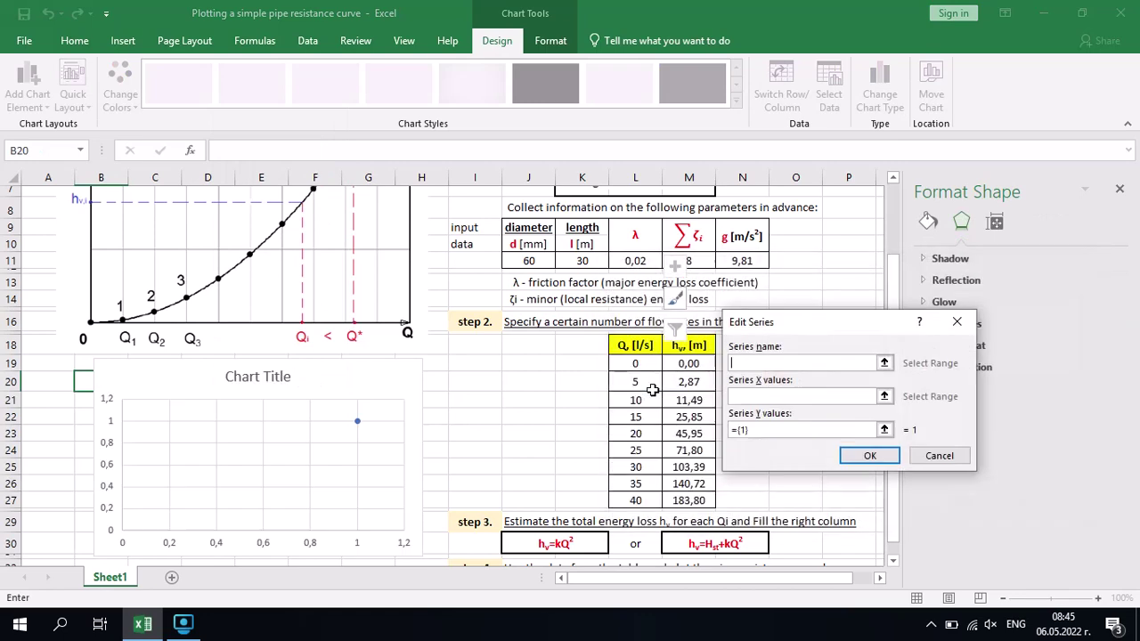
{"action": "left_click", "coordinate": [885, 397]}
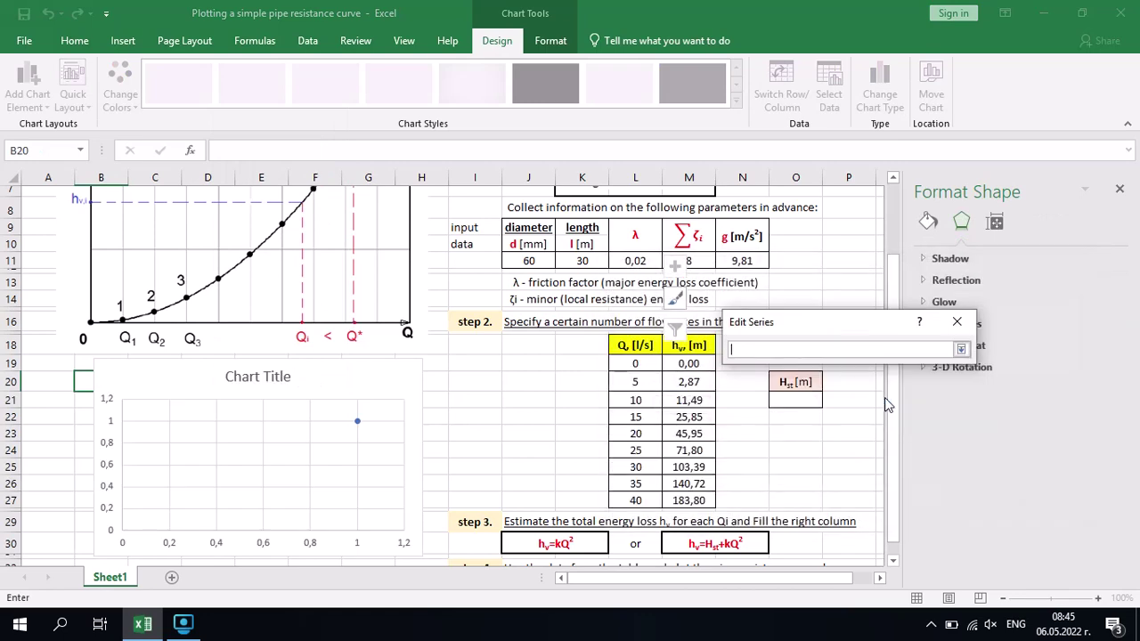
{"action": "left_click_drag", "start_coordinate": [642, 360], "coordinate": [646, 502]}
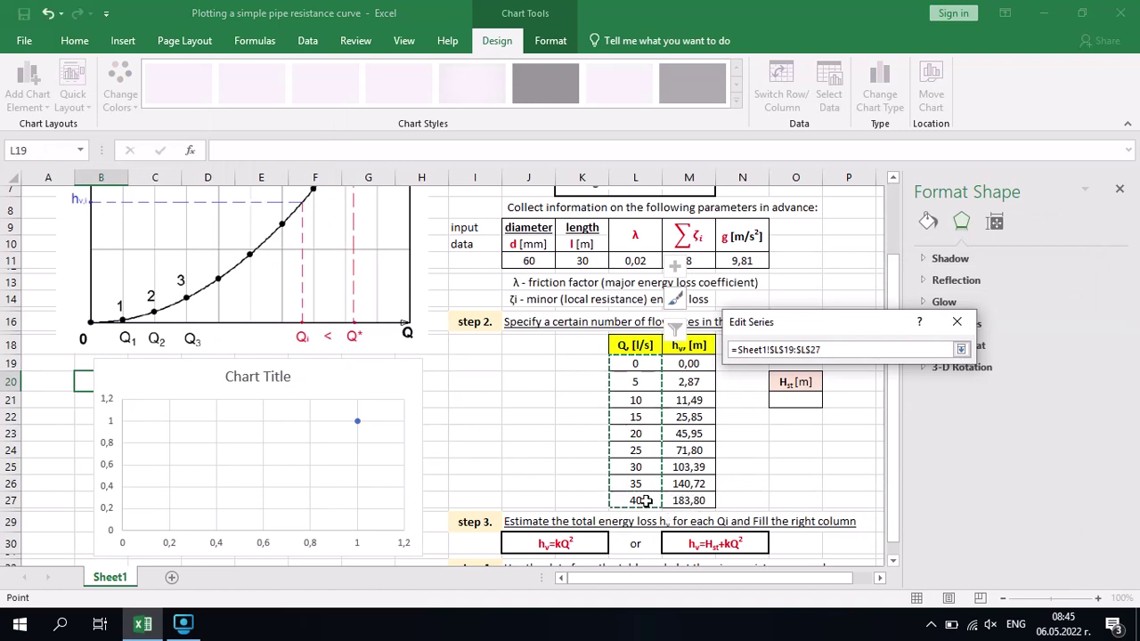
{"action": "key", "text": "Return"}
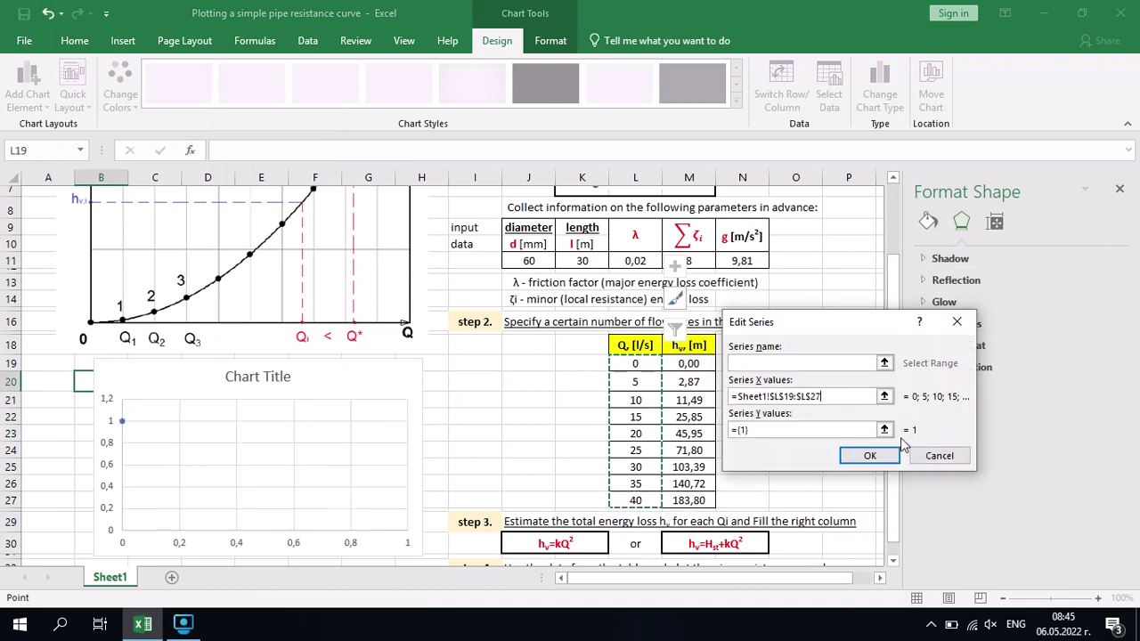
{"action": "left_click", "coordinate": [885, 430]}
{"action": "left_click_drag", "start_coordinate": [701, 363], "coordinate": [691, 495]}
{"action": "key", "text": "Return"}
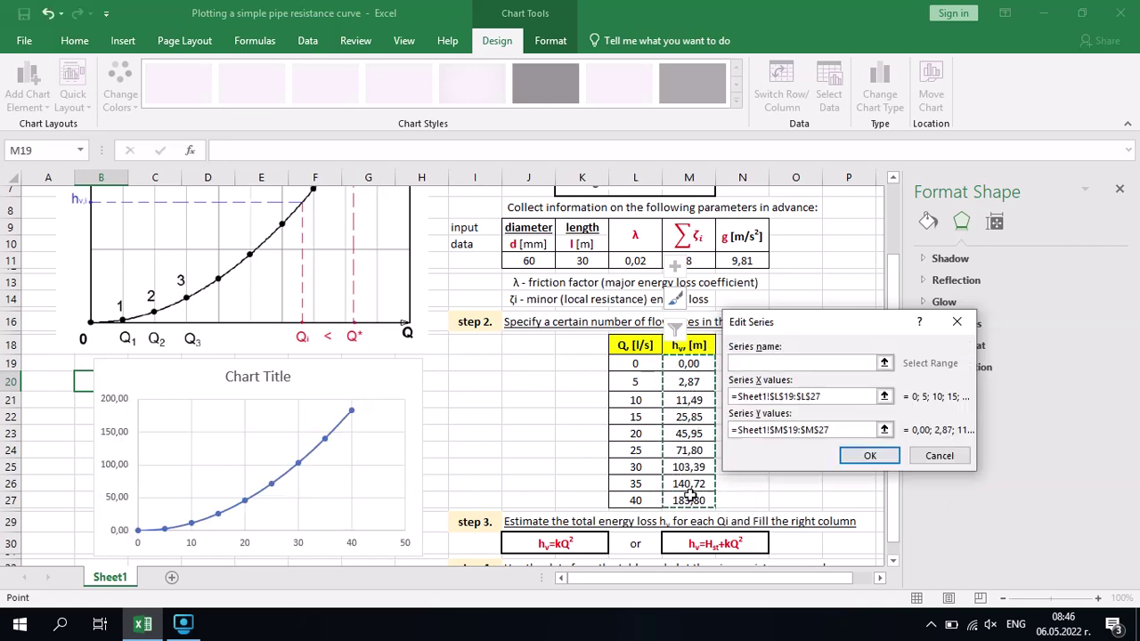
{"action": "left_click", "coordinate": [862, 458]}
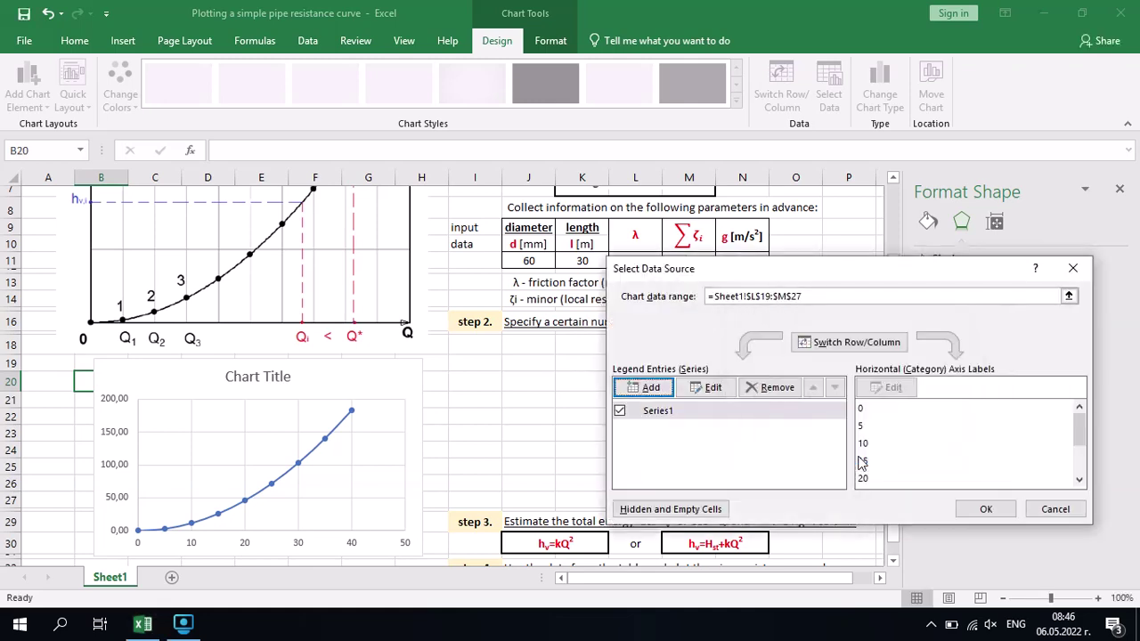
{"action": "left_click", "coordinate": [986, 509]}
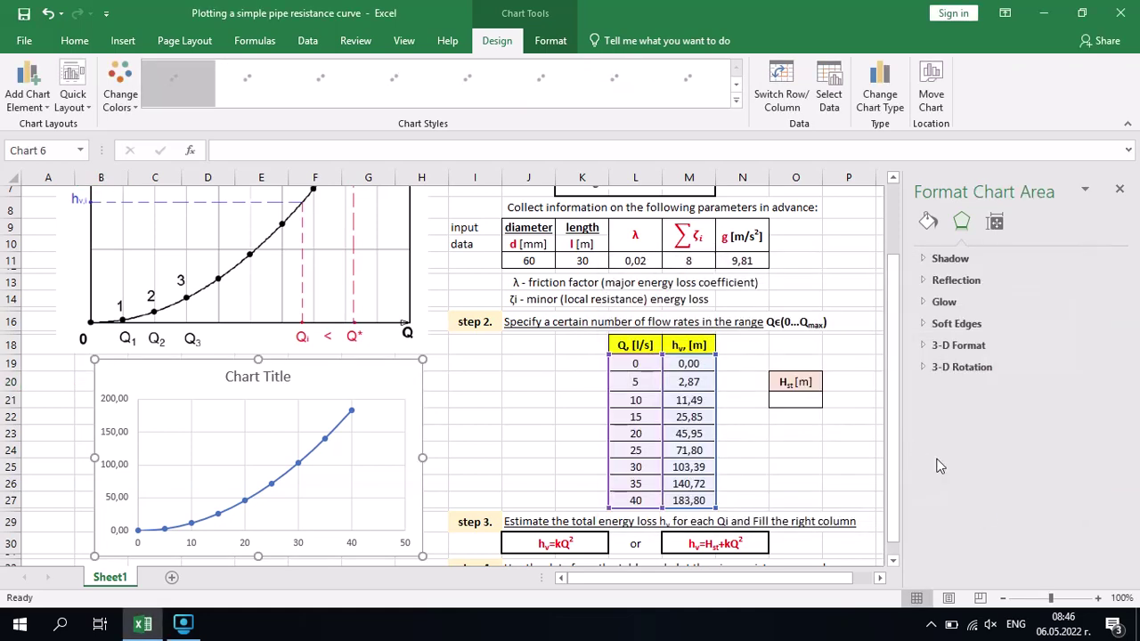
Enter 15 as the static head Hst in cell O21
{"action": "scroll", "coordinate": [894, 454], "scroll_direction": "down", "scroll_amount": 1}
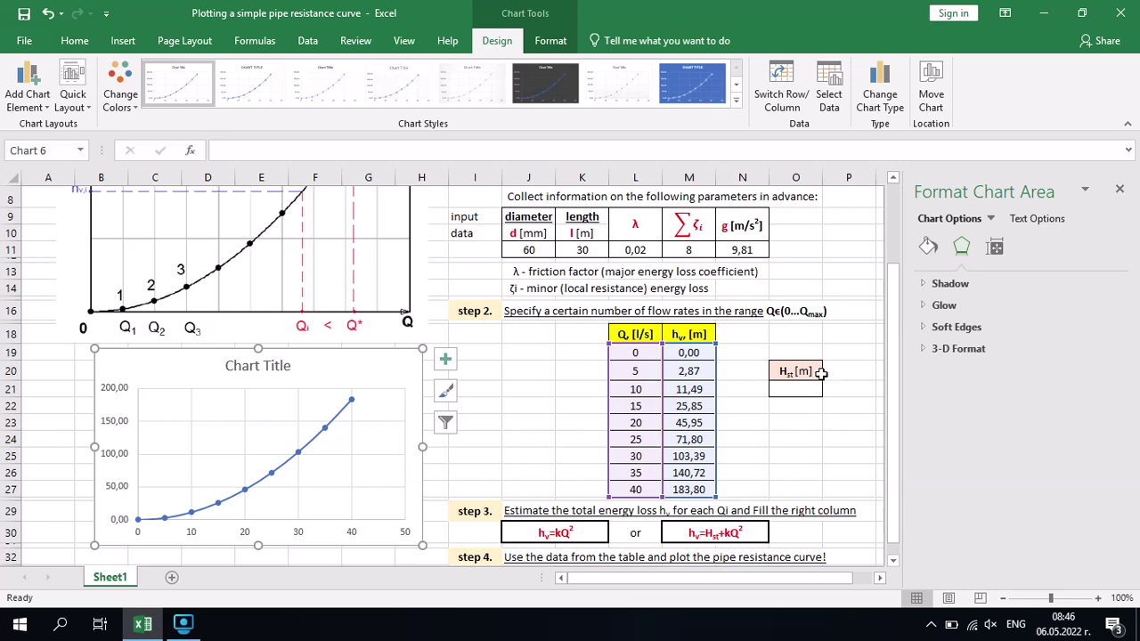
{"action": "left_click", "coordinate": [794, 389]}
{"action": "type", "text": "15"}
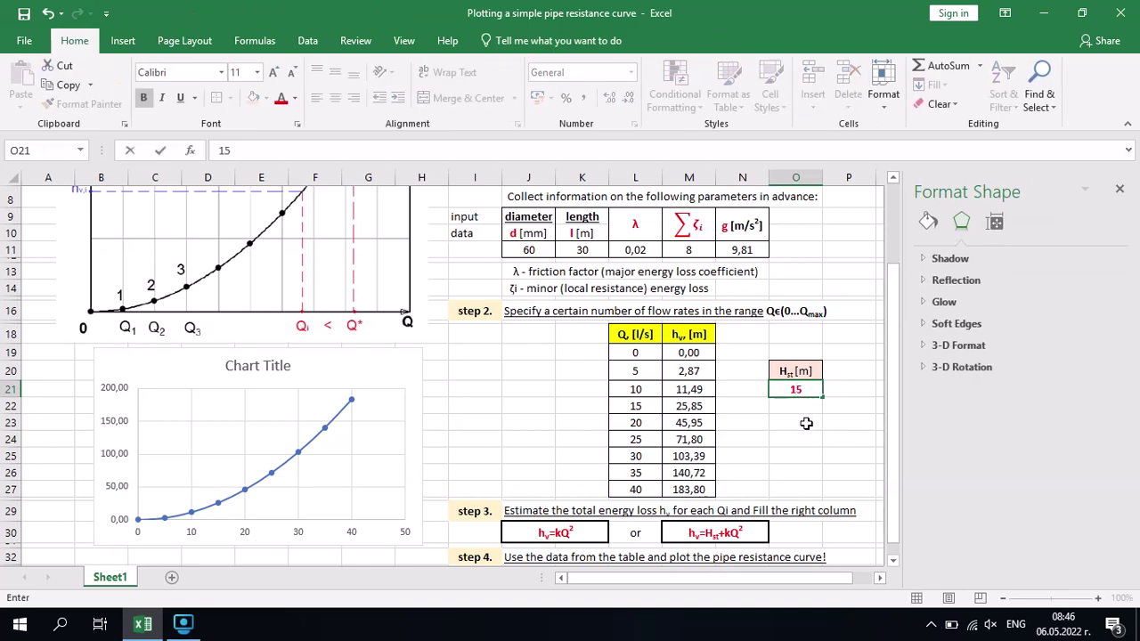
{"action": "left_click", "coordinate": [806, 423]}
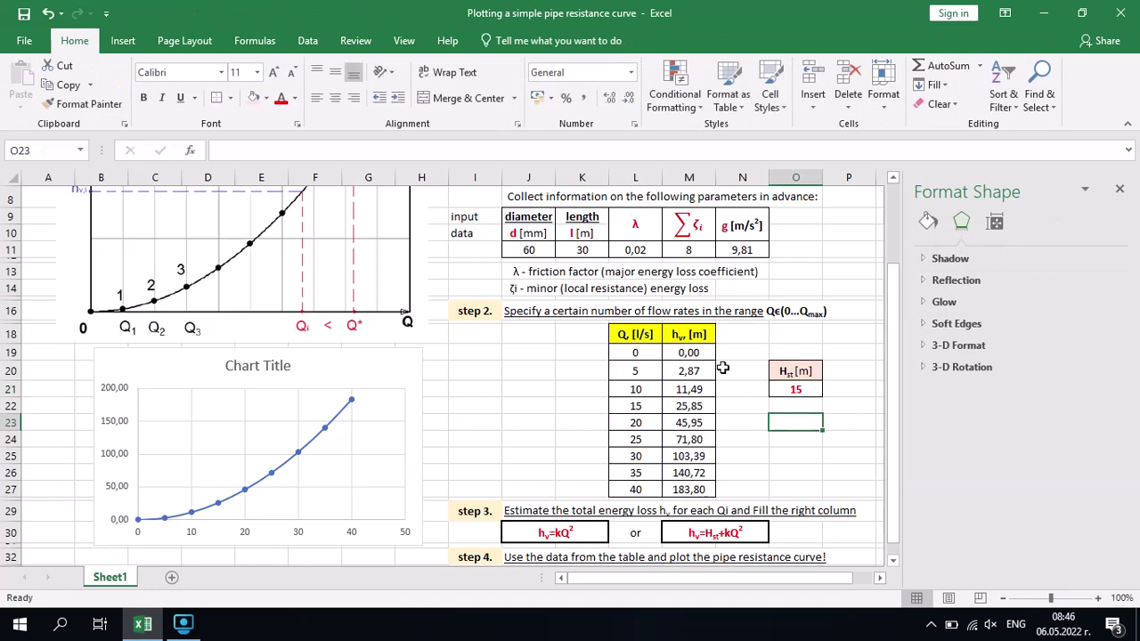
Change M19 to =$O$6*(L19/1000)^2+$O$21 and fill it down through M27
{"action": "left_click", "coordinate": [700, 353]}
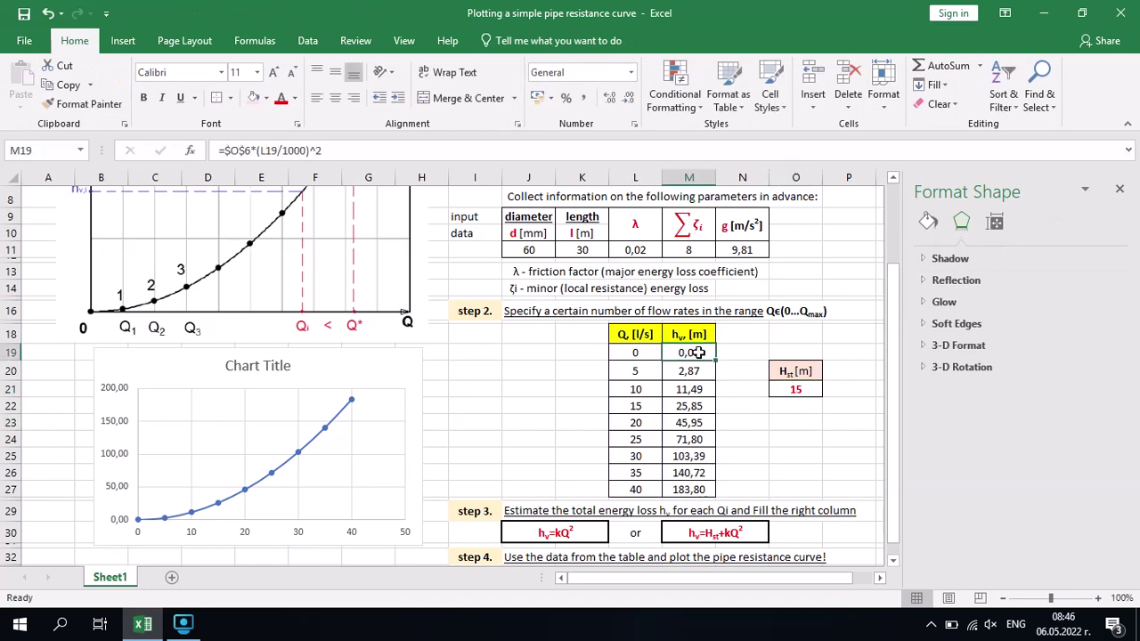
{"action": "left_click", "coordinate": [386, 153]}
{"action": "type", "text": "+"}
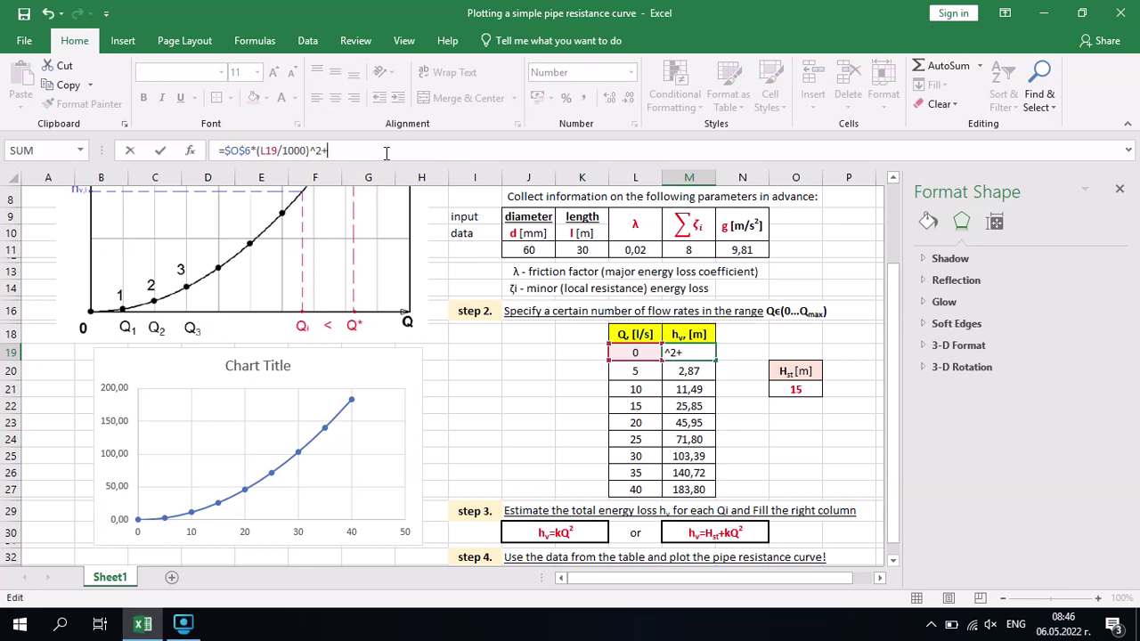
{"action": "left_click", "coordinate": [796, 387]}
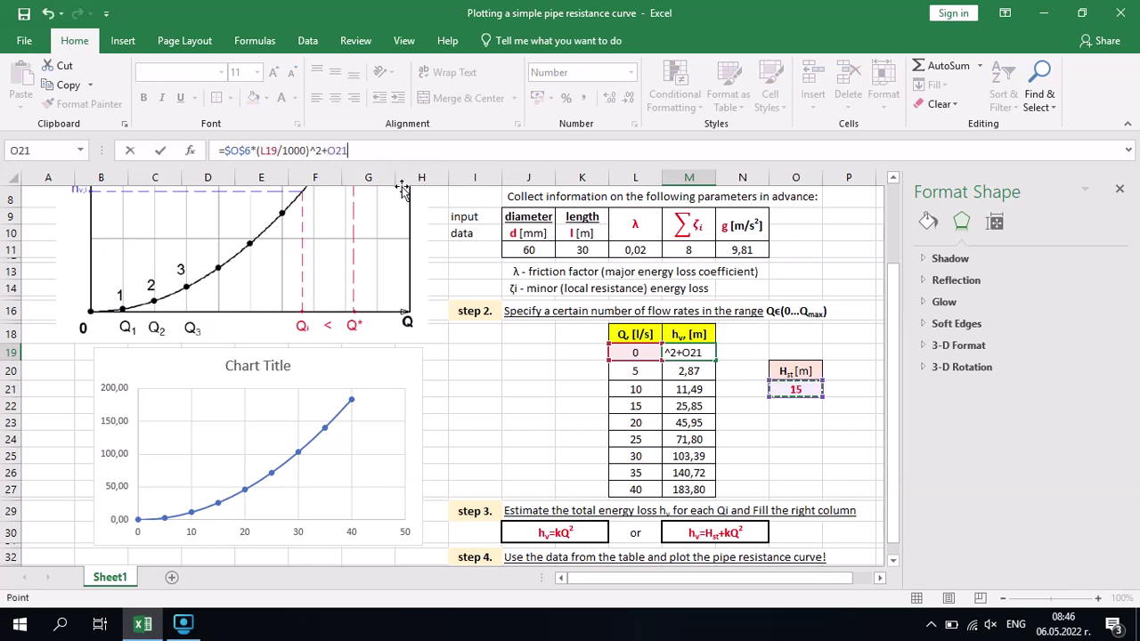
{"action": "left_click", "coordinate": [331, 150]}
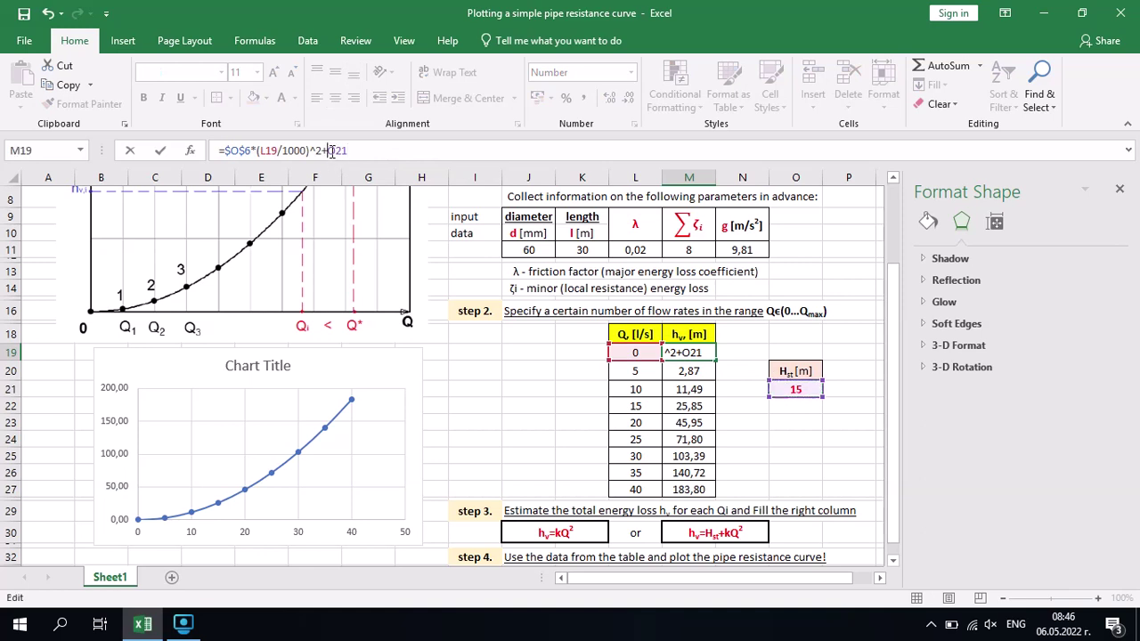
{"action": "type", "text": "^"}
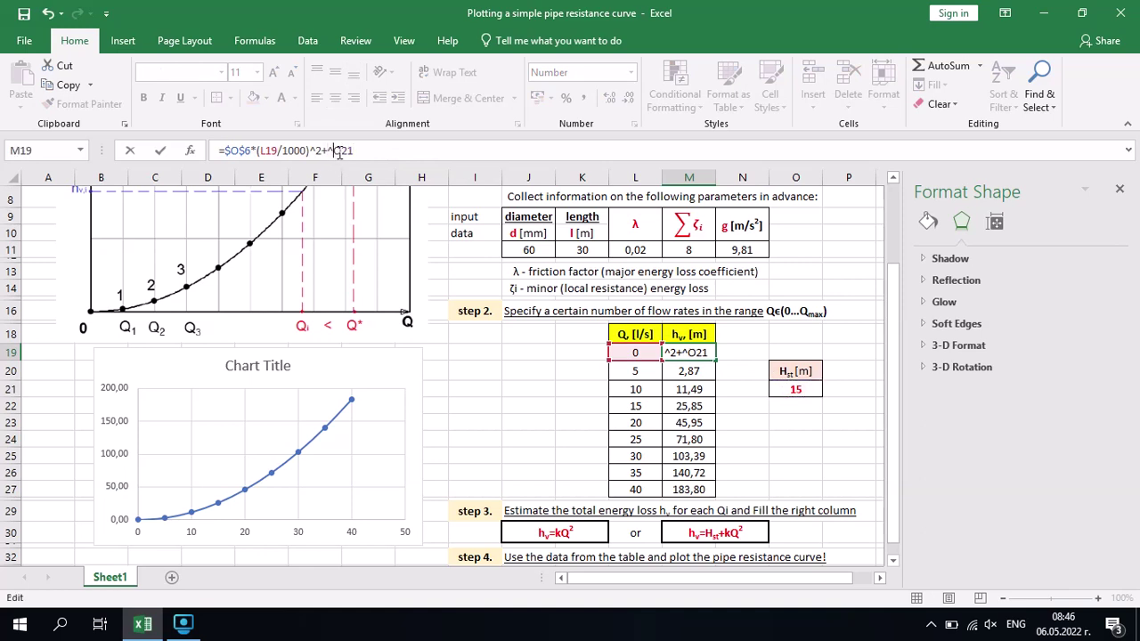
{"action": "key", "text": "BackSpace"}
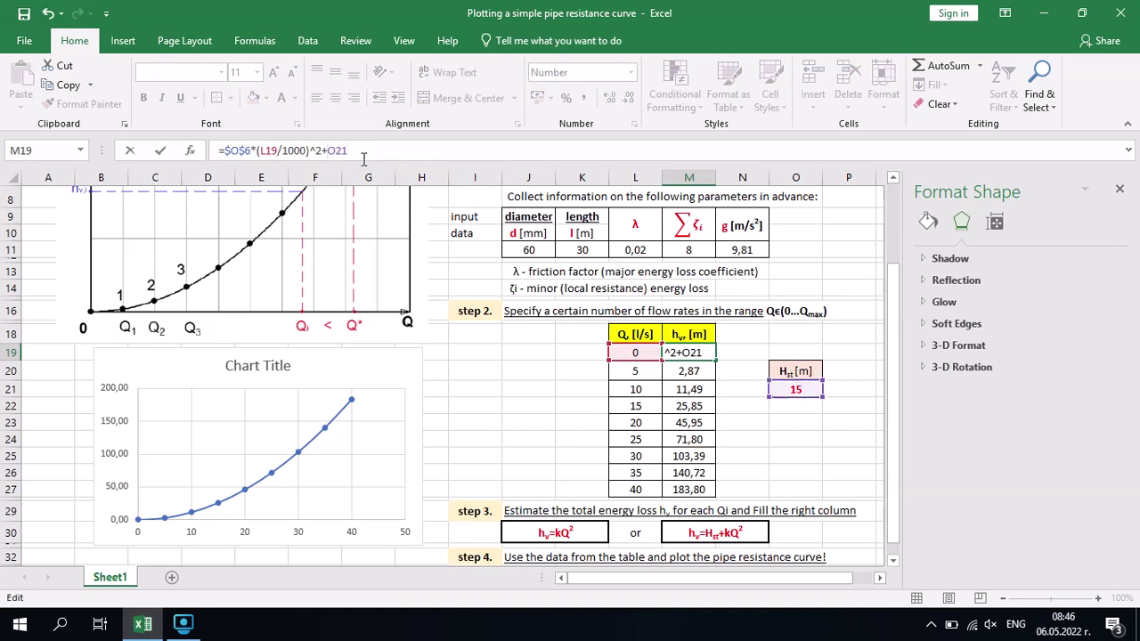
{"action": "type", "text": "$O$"}
{"action": "key", "text": "Return"}
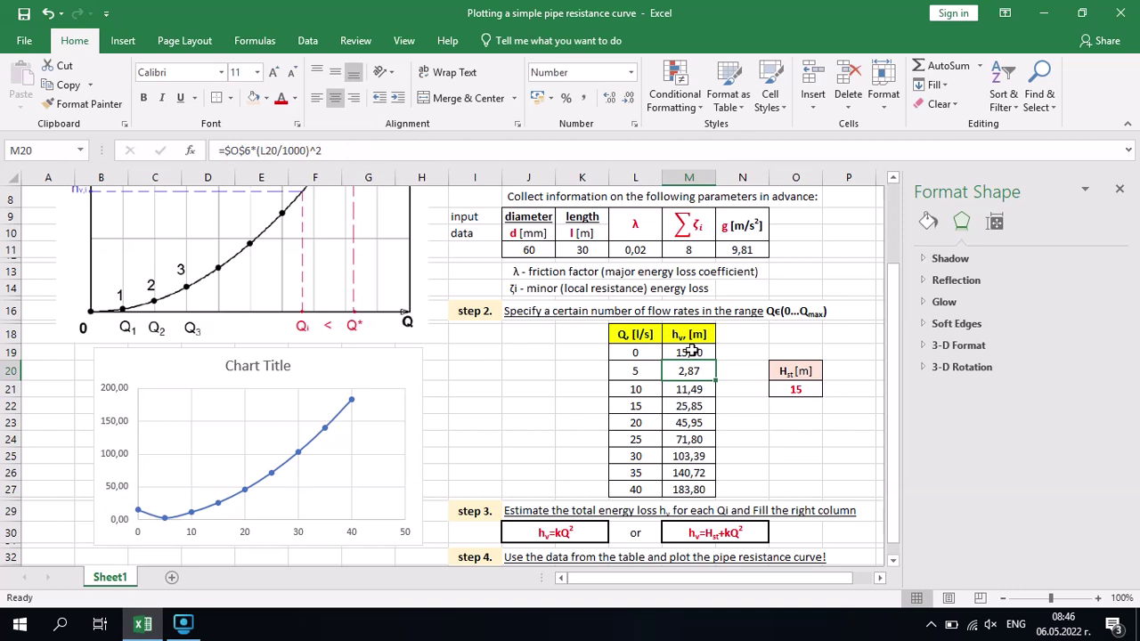
{"action": "left_click", "coordinate": [692, 351]}
{"action": "left_click_drag", "start_coordinate": [715, 360], "coordinate": [695, 491]}
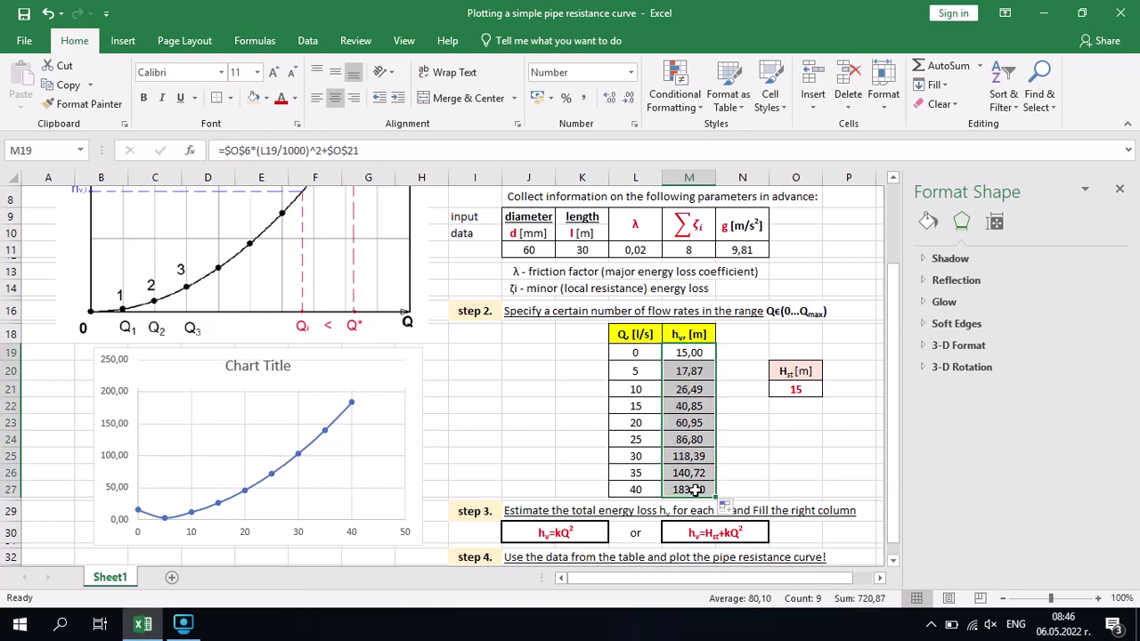